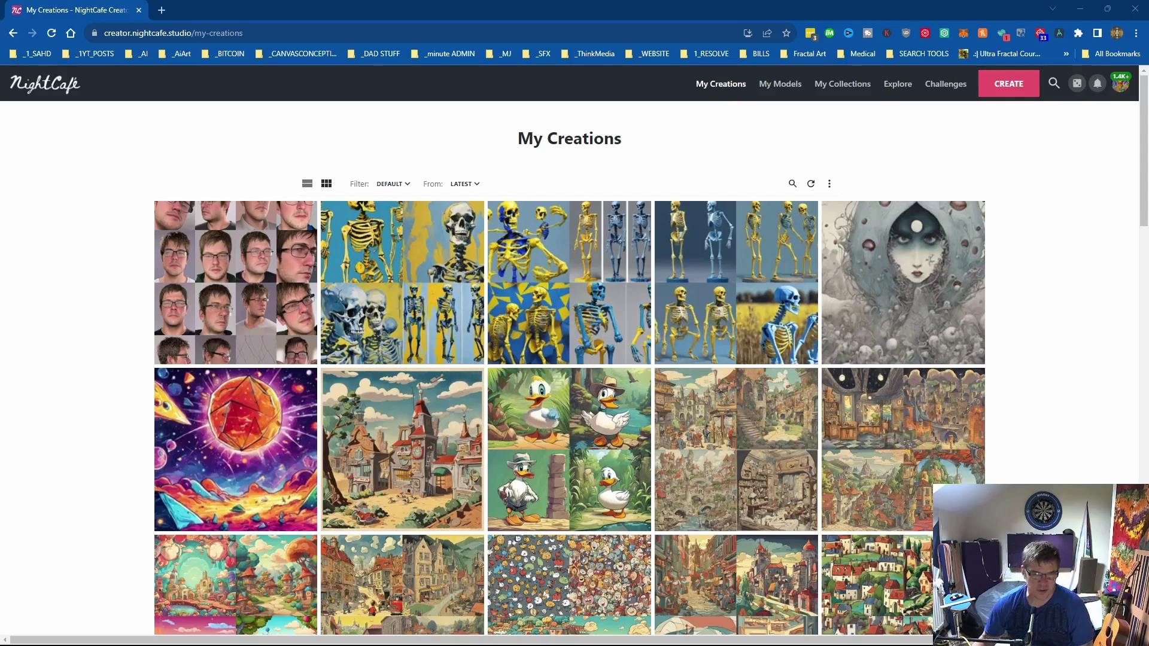
Switch to My Models and browse the personalized SDXL fine-tuning page
click(790, 90)
scroll(701, 249, down, 15)
scroll(702, 248, up, 15)
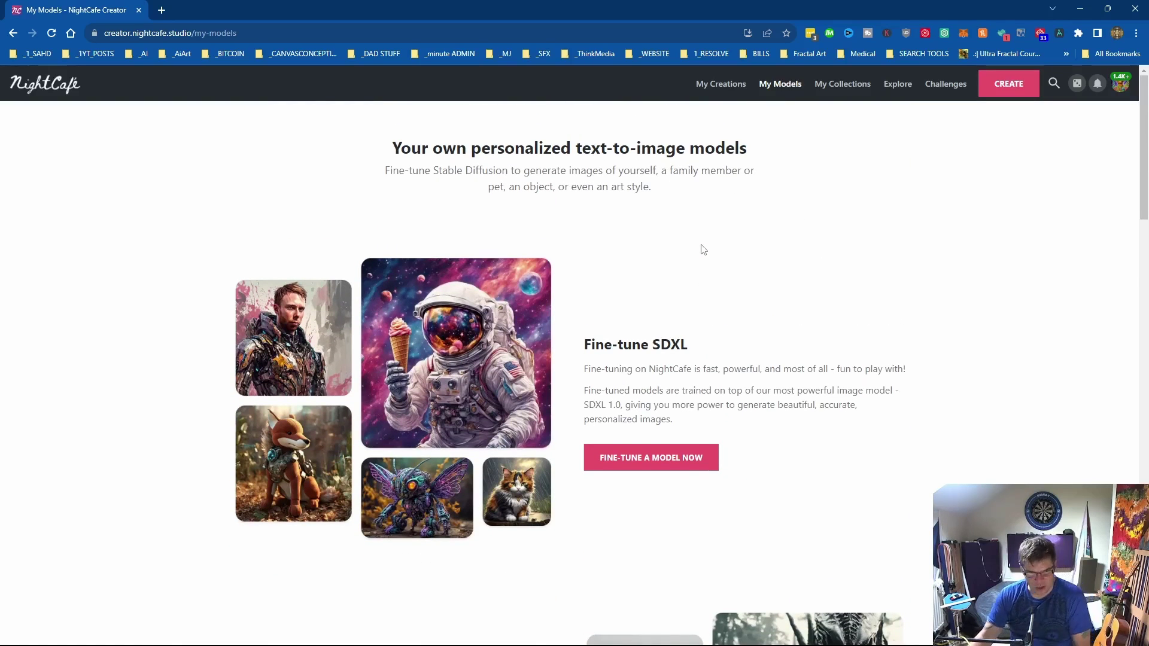
Start a new Face fine-tune on SDXL 1.0 named 'my face 1' and scroll down to Dataset
click(646, 459)
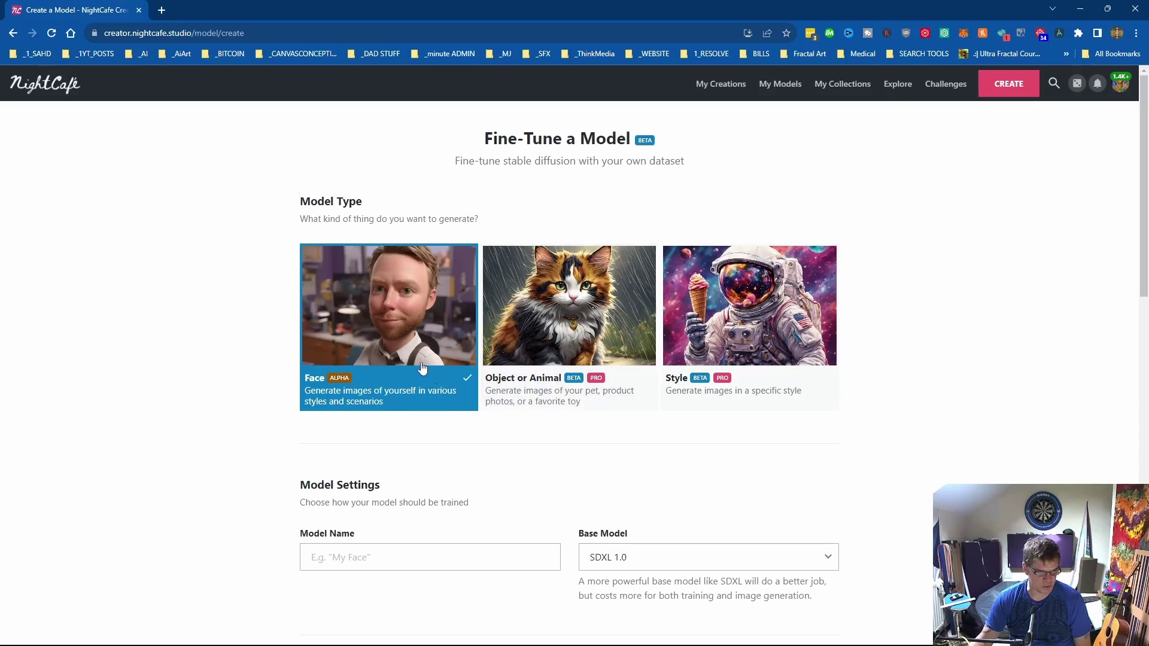
click(393, 564)
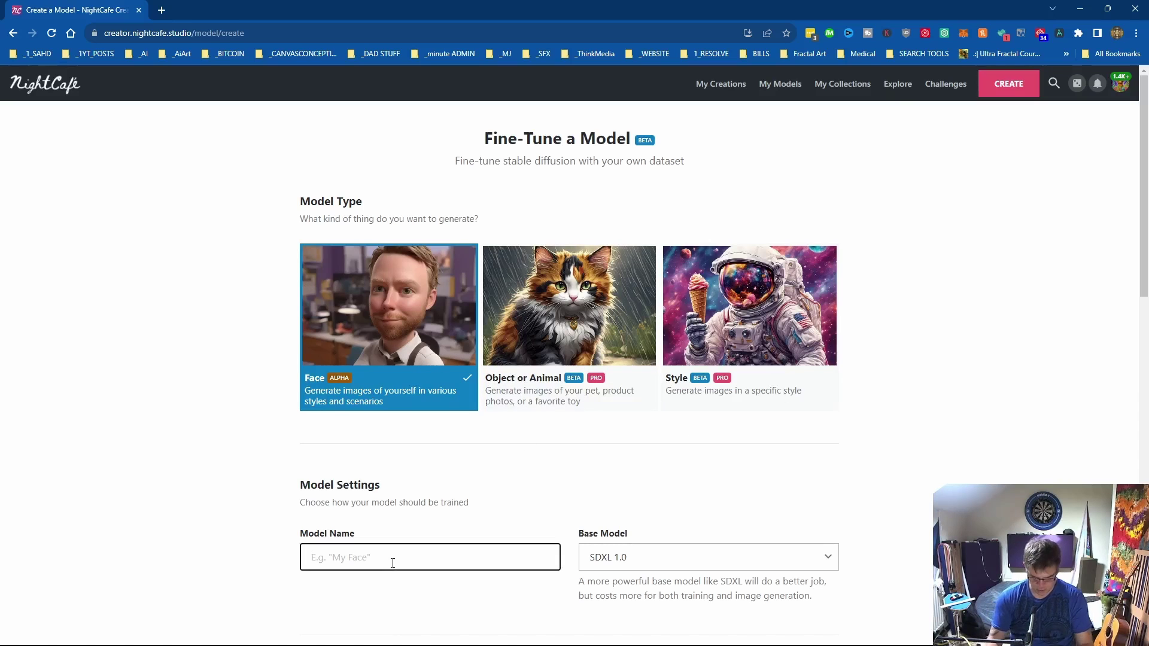
text(my face 1q=)
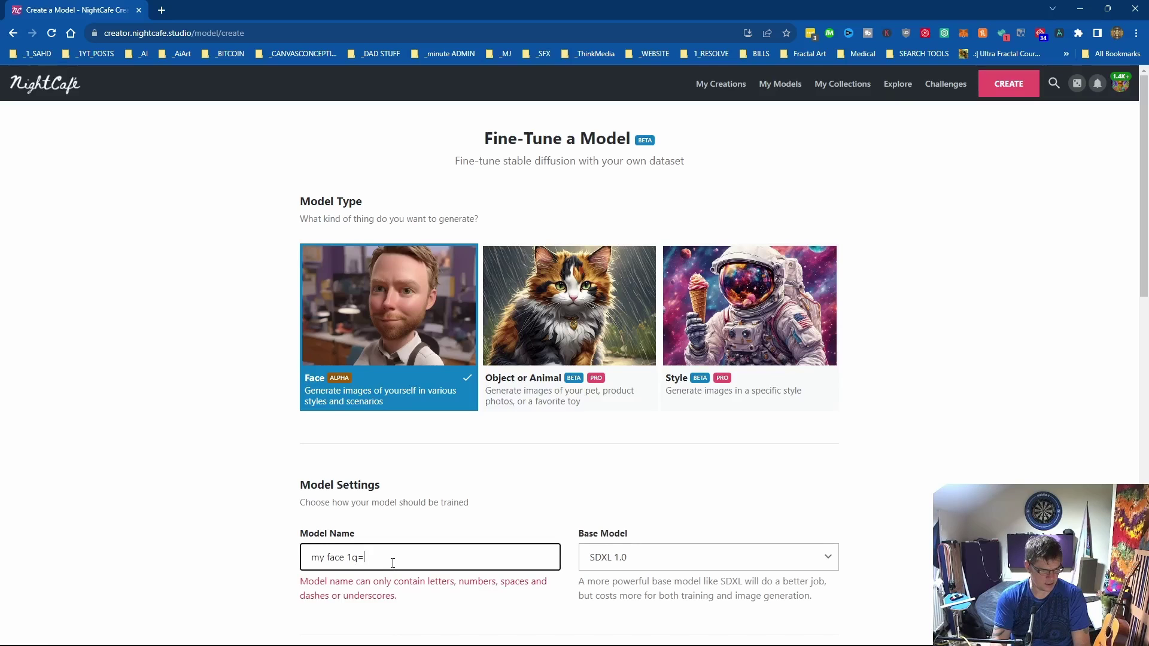
key(BackSpace)
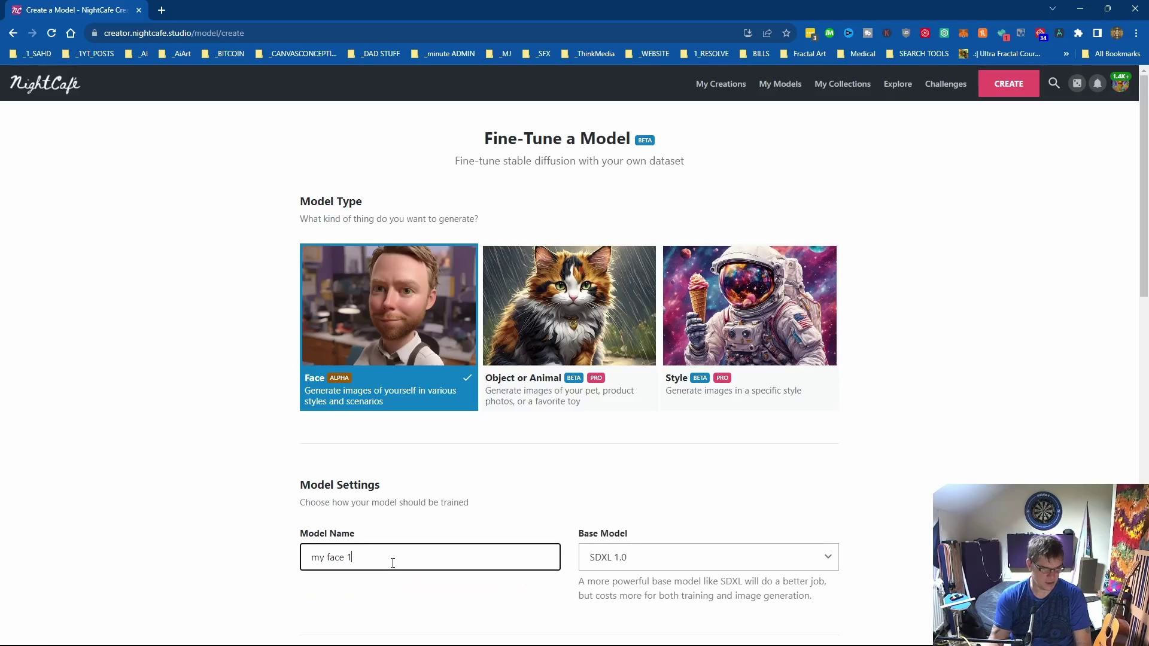
scroll(516, 477, down, 5)
scroll(514, 400, down, 2)
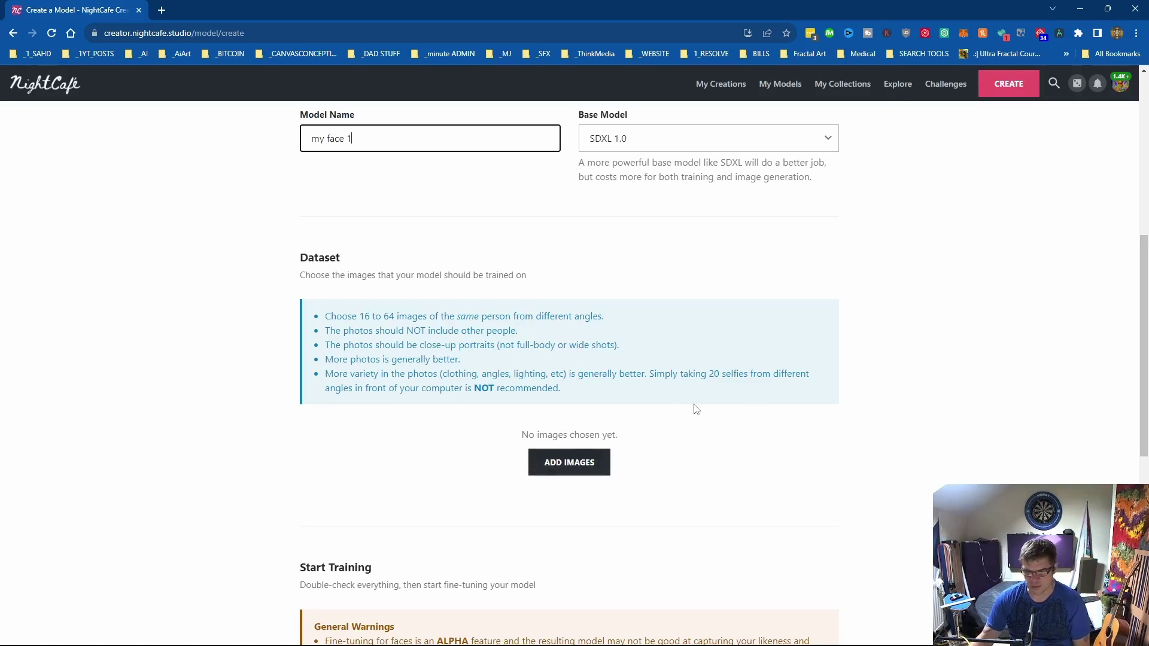
Open the Pictures > TUNING folder of 20 face photos in File Explorer
key(alt+Tab)
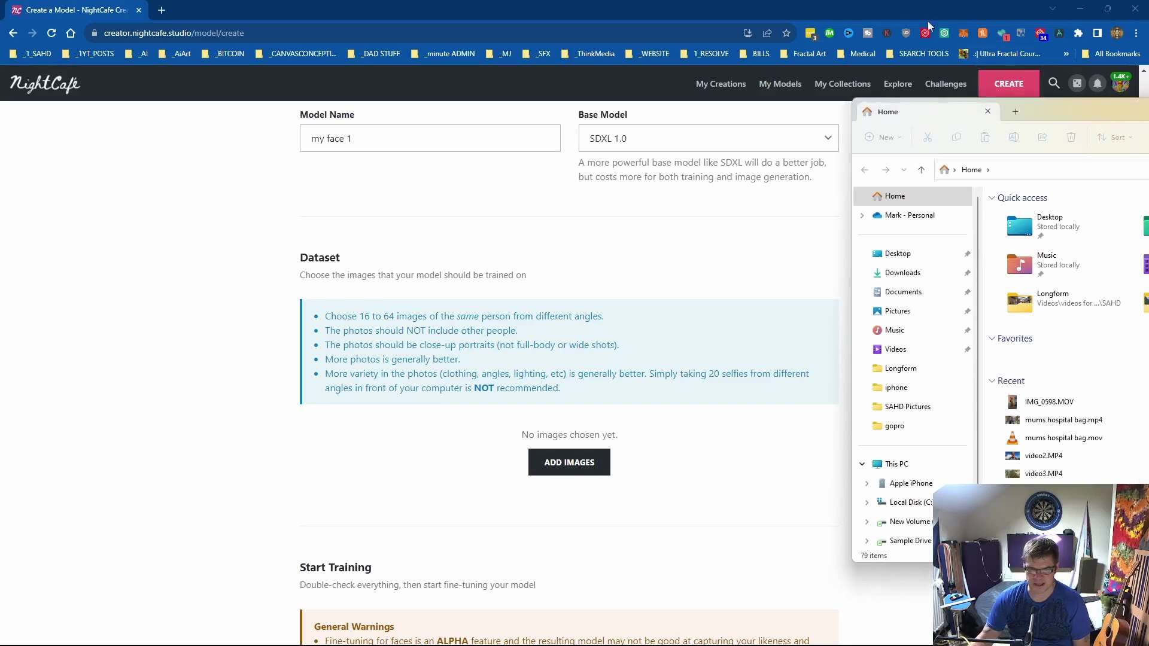
click(898, 311)
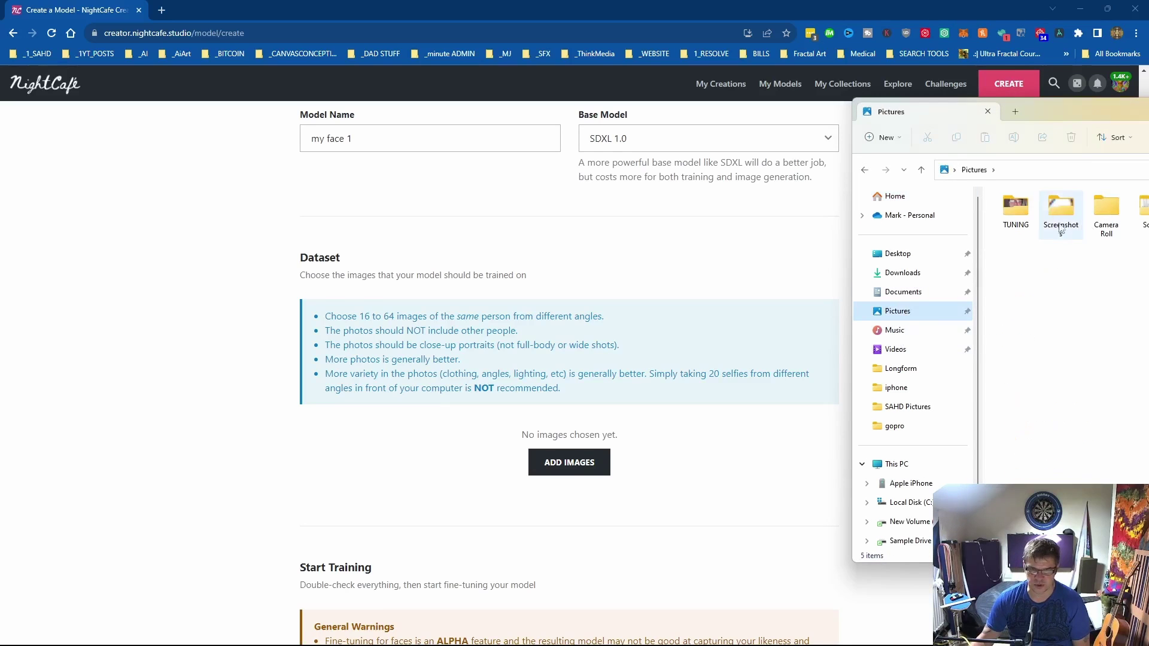
click(1007, 210)
double_click(1007, 210)
Place the Explorer window beside NightCafe and open the dataset image chooser
drag(1075, 110, 419, 141)
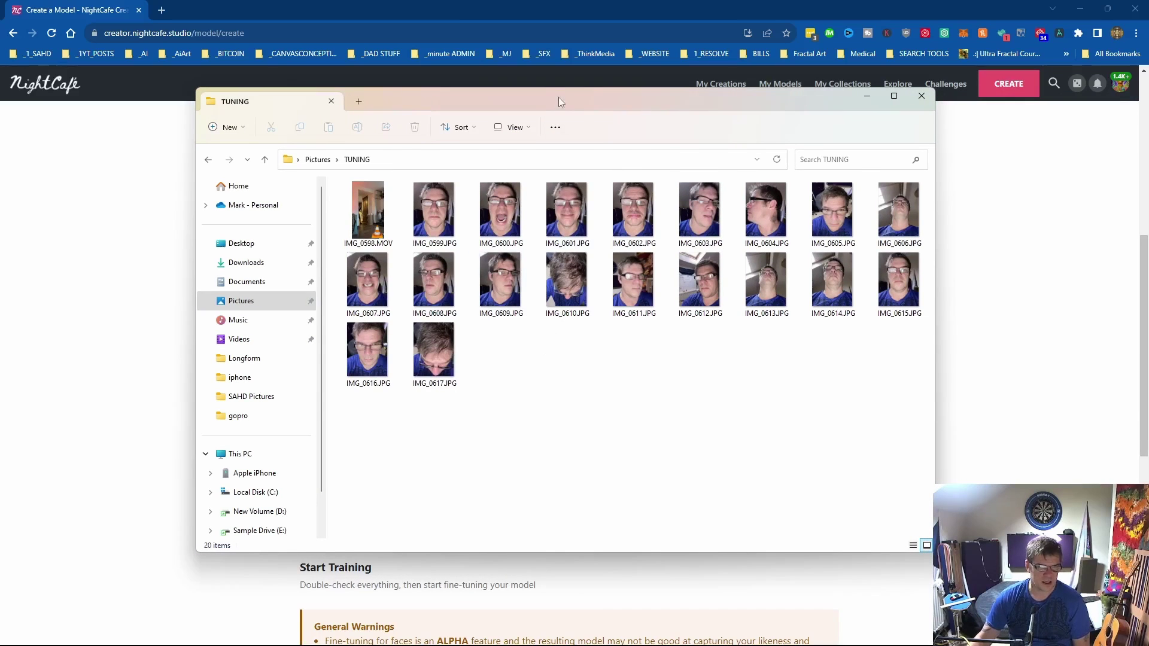
drag(558, 97, 1148, 144)
click(569, 462)
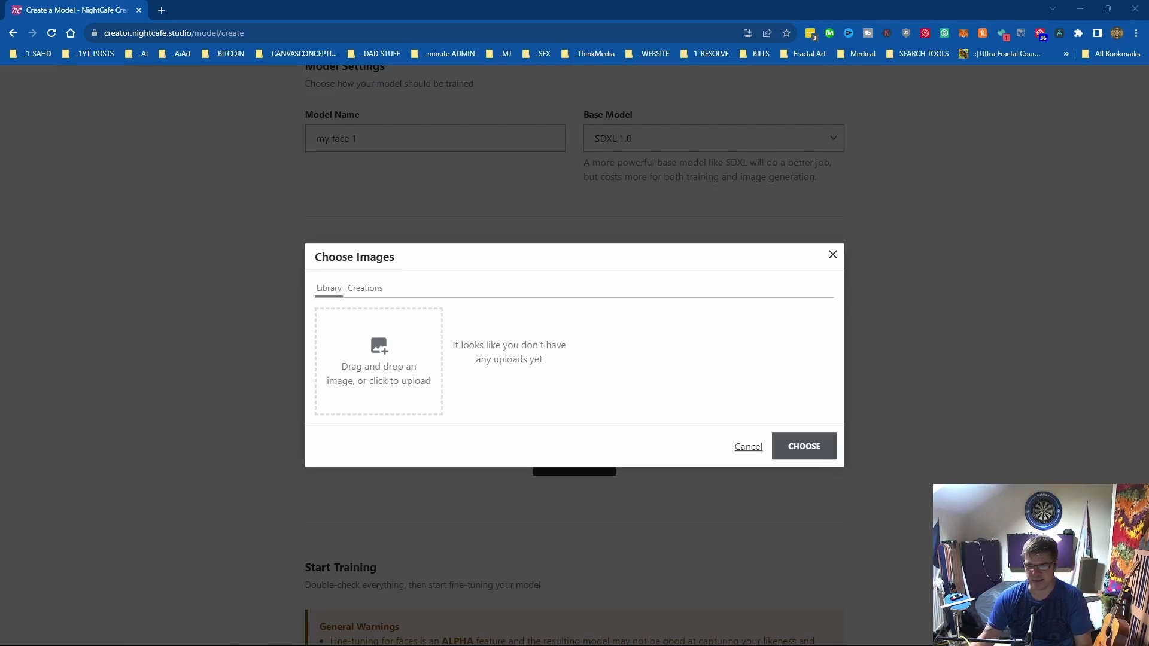
Upload the TUNING face photos into Choose Images and confirm the 19 chosen for the dataset
drag(1148, 341, 367, 341)
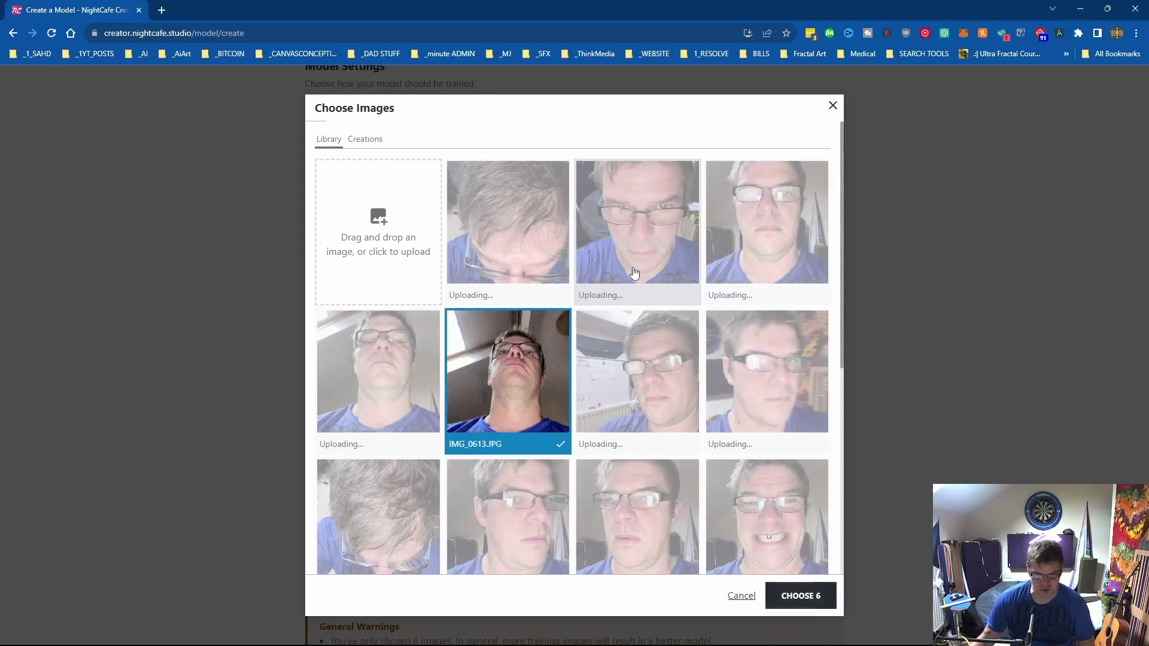
scroll(635, 273, down, 3)
scroll(634, 273, down, 3)
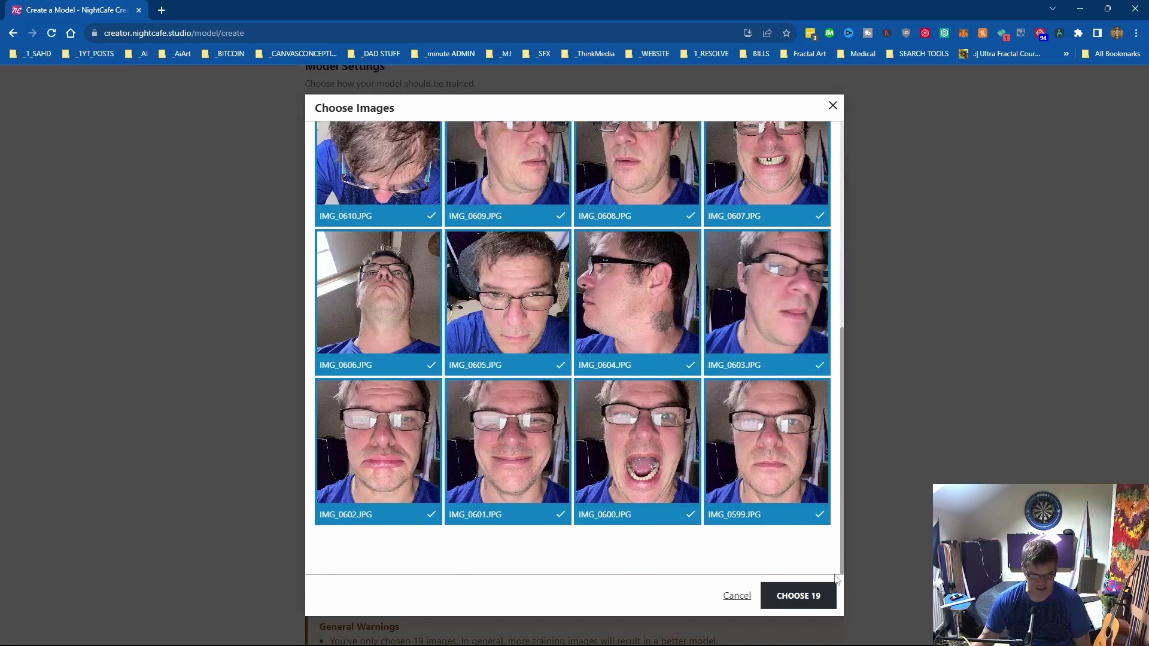
click(801, 596)
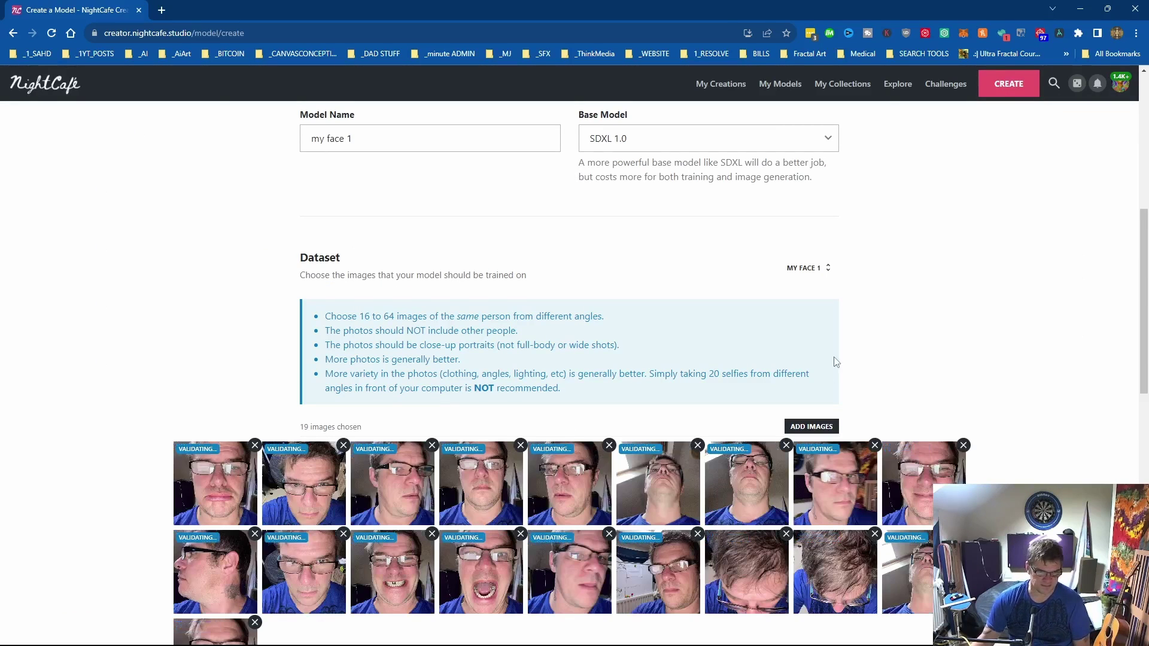
scroll(949, 347, down, 4)
scroll(950, 347, up, 1)
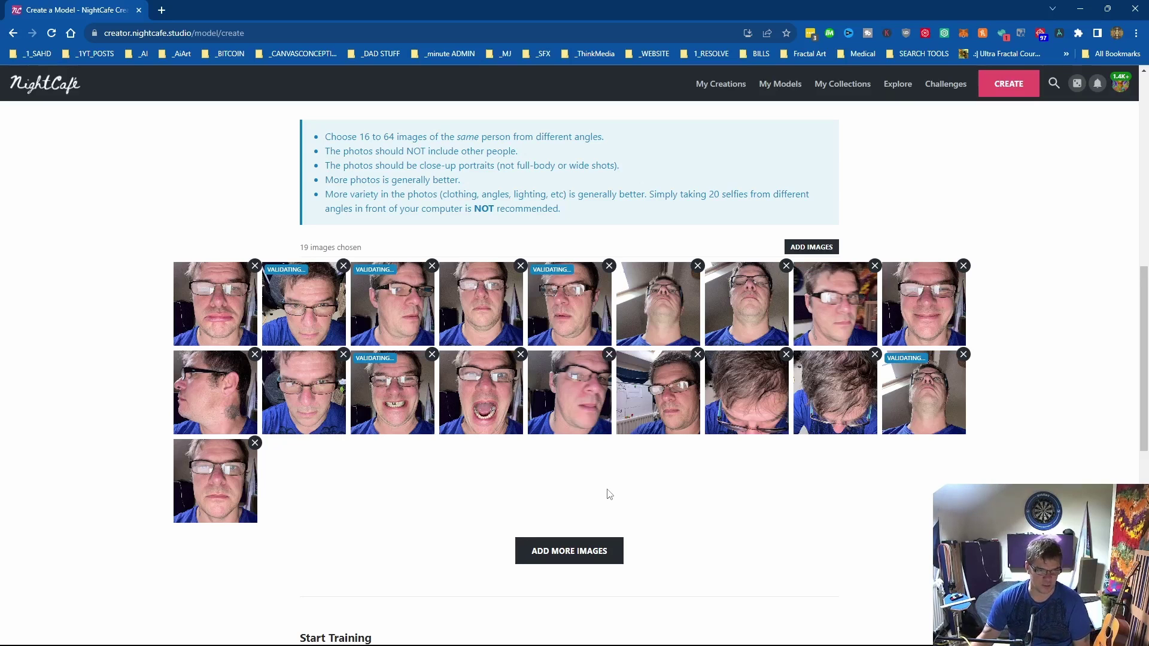
scroll(564, 483, down, 3)
scroll(586, 448, down, 3)
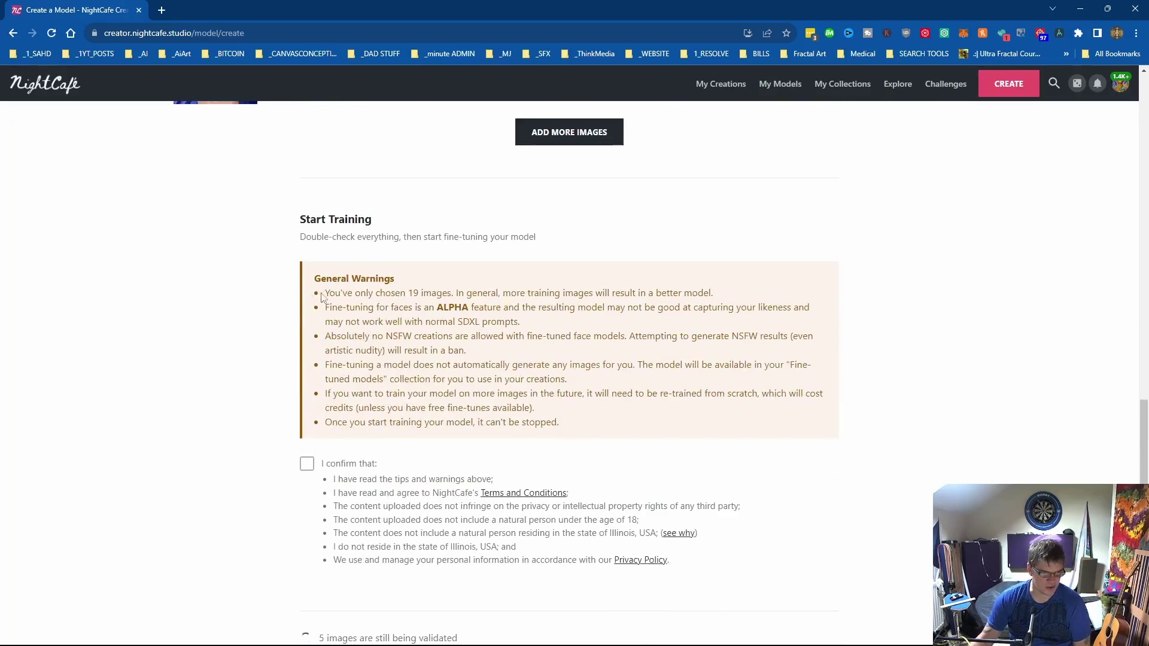
drag(324, 294, 739, 303)
click(693, 303)
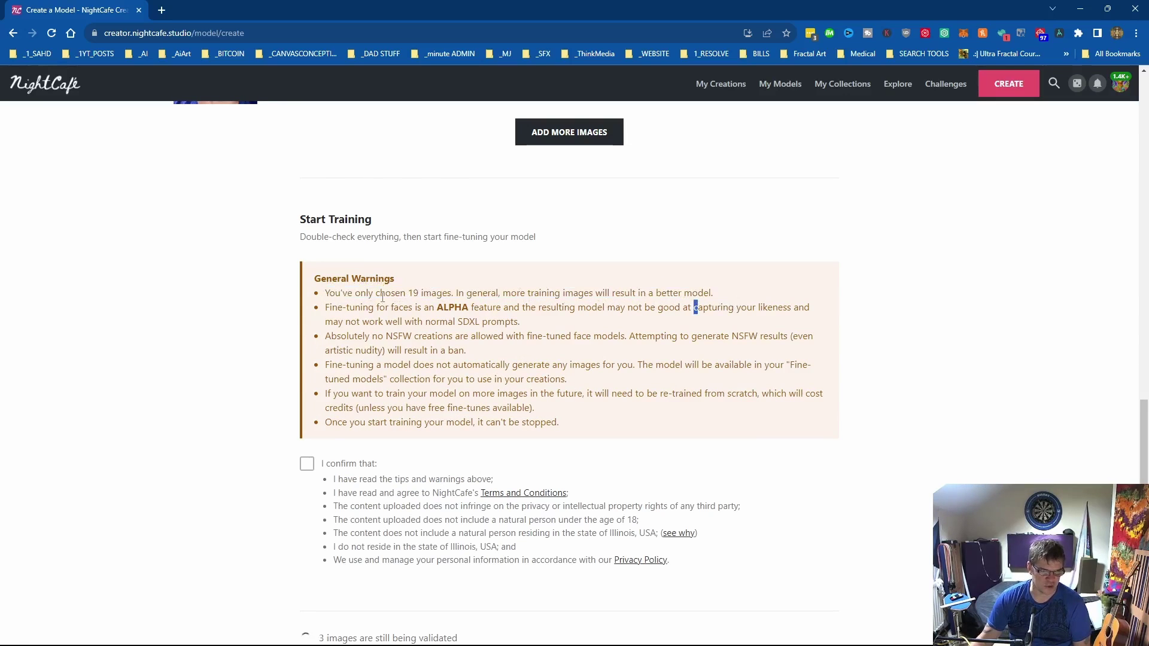
drag(376, 294, 473, 294)
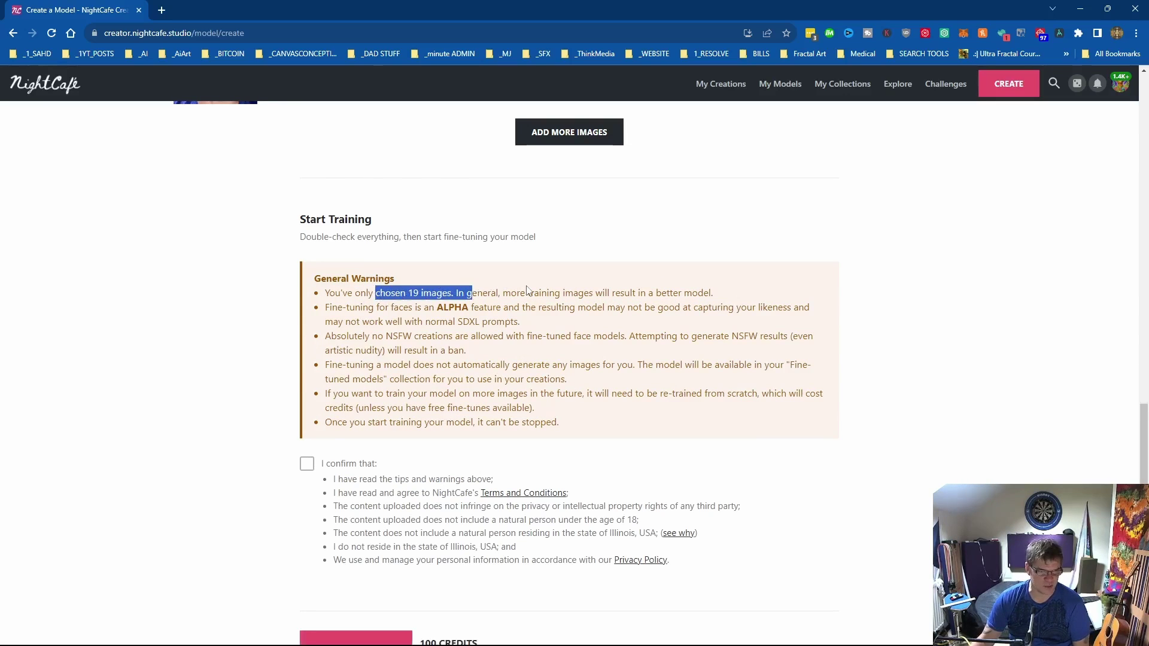
drag(438, 307, 501, 310)
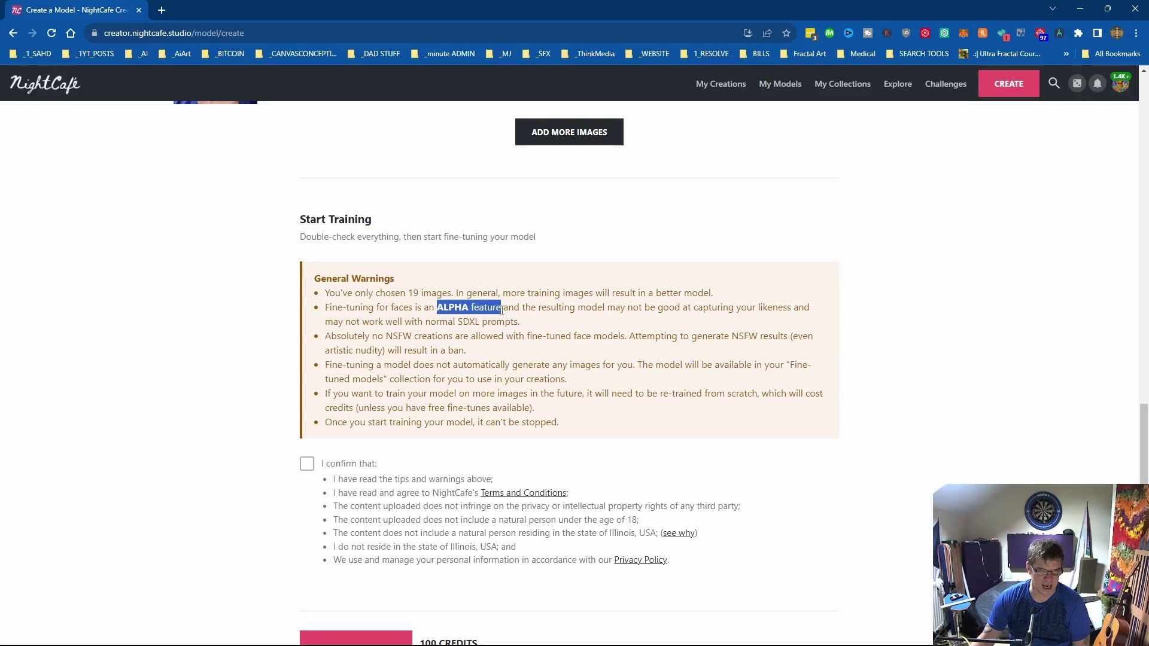
double_click(771, 307)
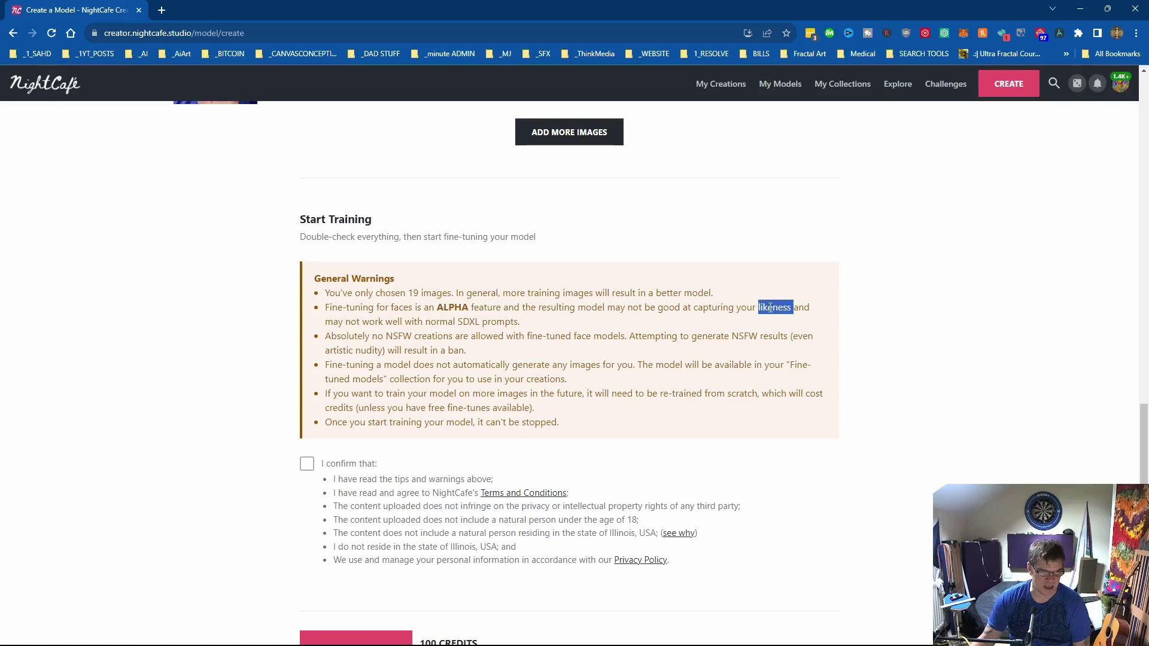
double_click(403, 339)
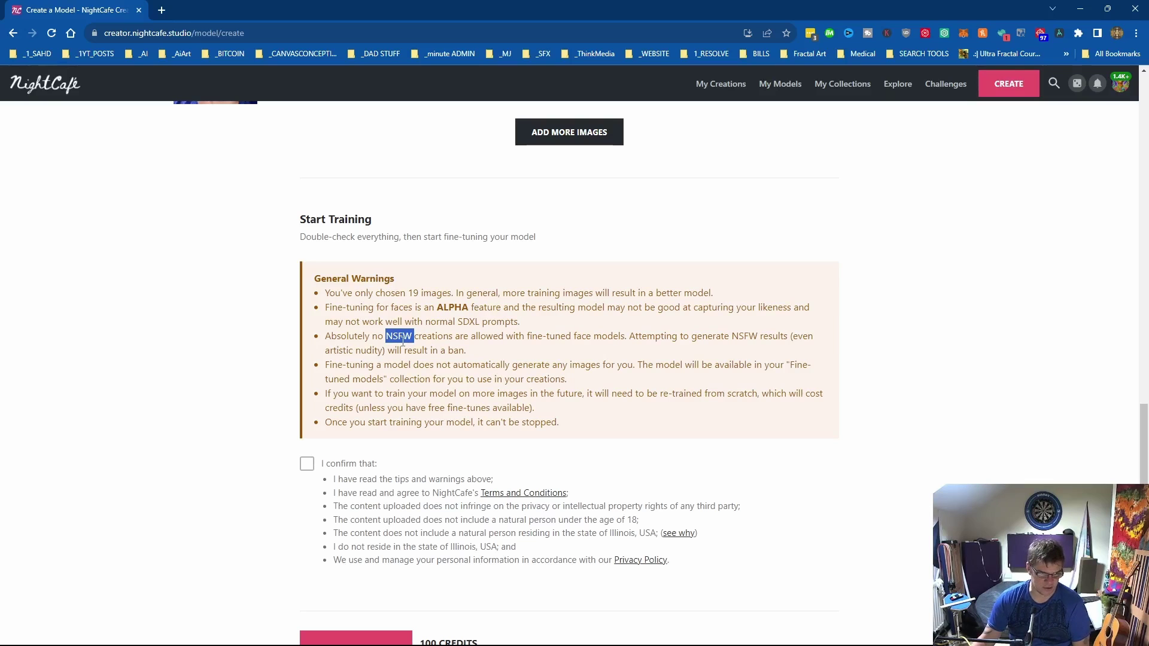
double_click(388, 370)
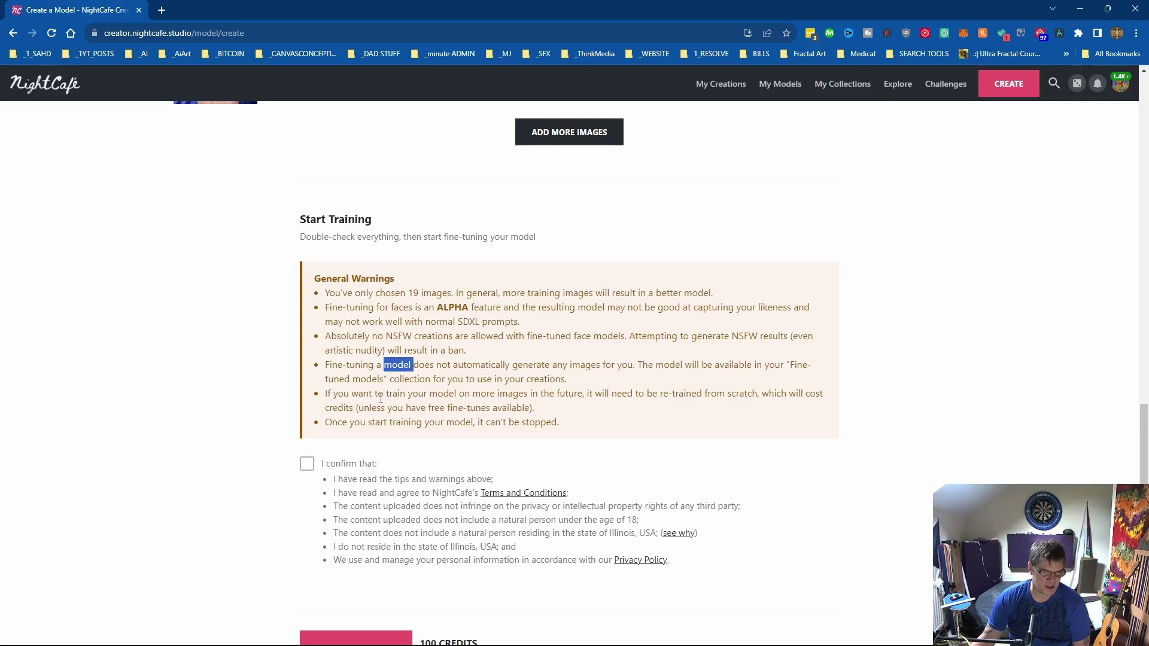
click(381, 398)
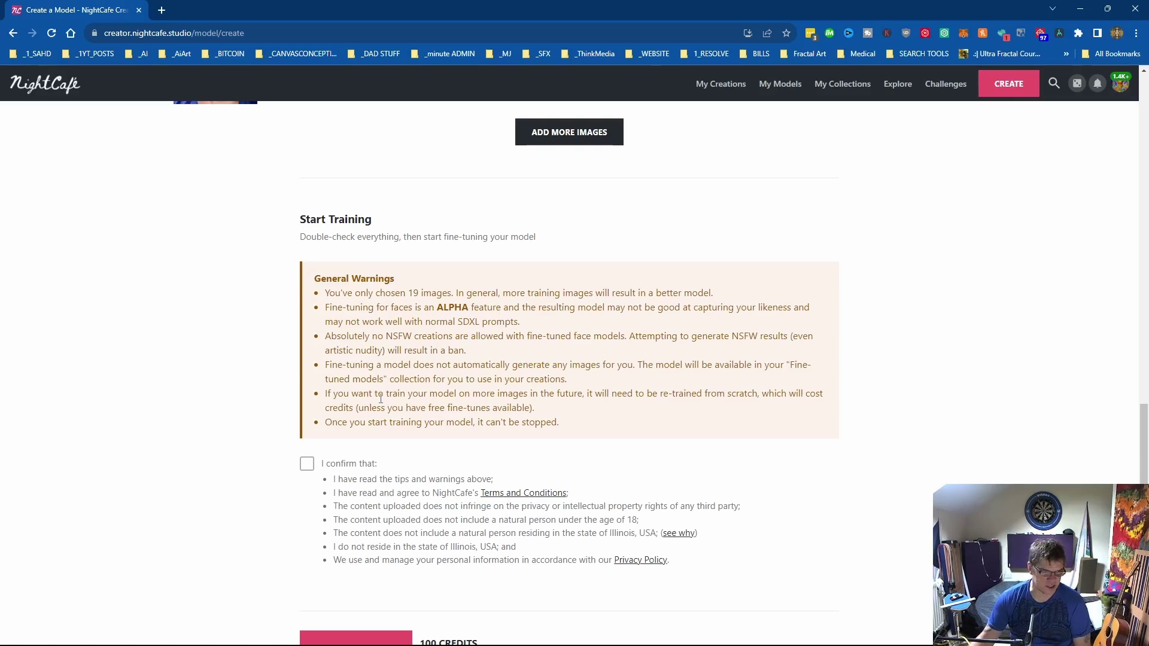
Tick the 'I confirm that' box agreeing to the training terms and warnings
scroll(381, 398, down, 2)
click(308, 345)
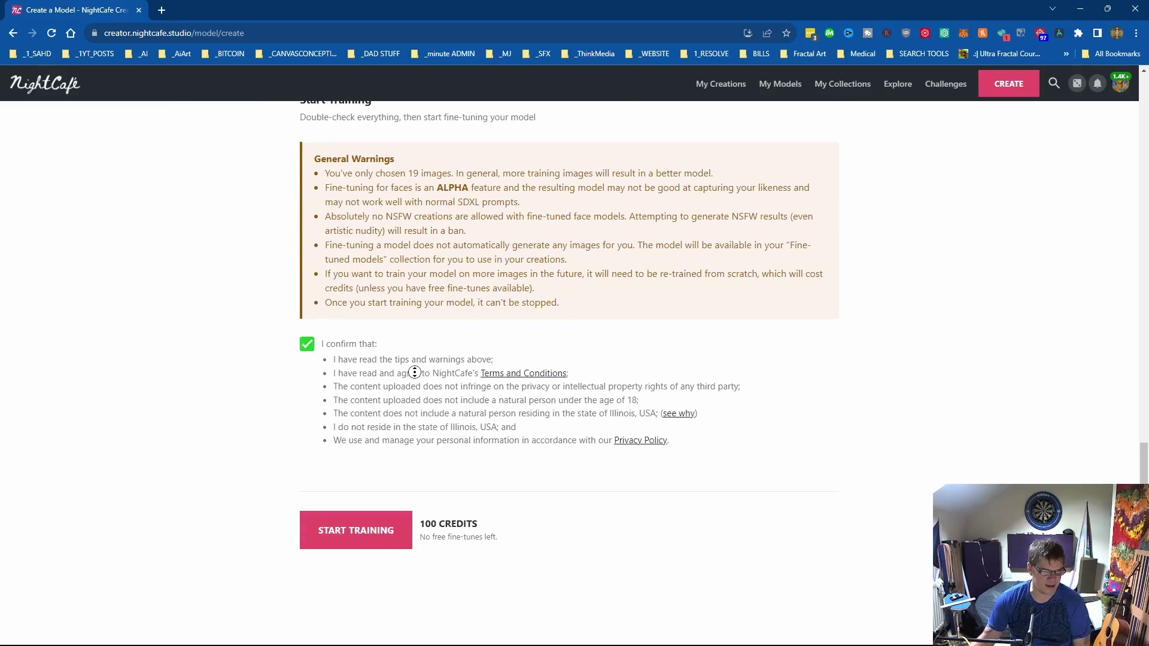
scroll(549, 330, up, 3)
scroll(551, 332, down, 1)
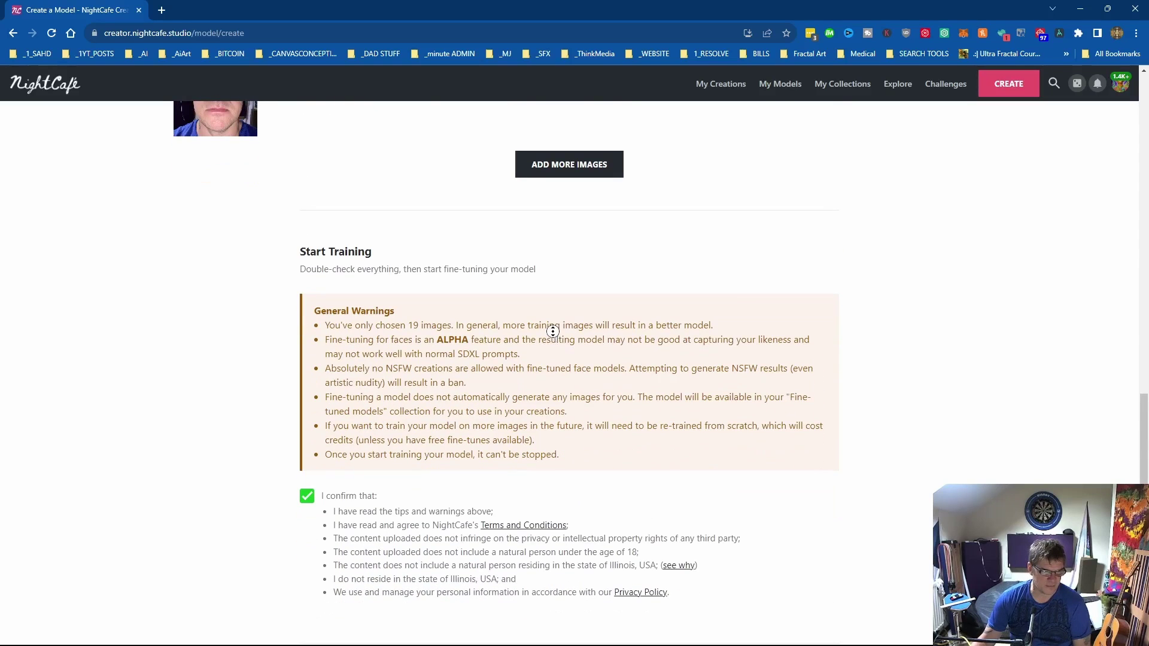
scroll(619, 297, up, 8)
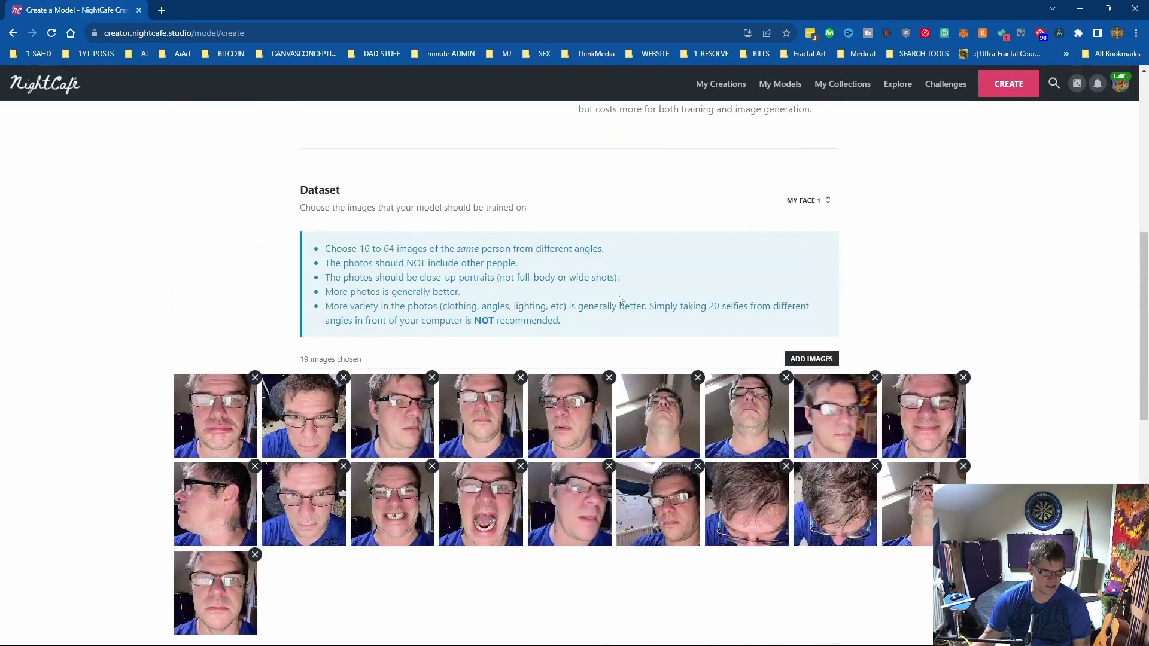
scroll(618, 299, down, 9)
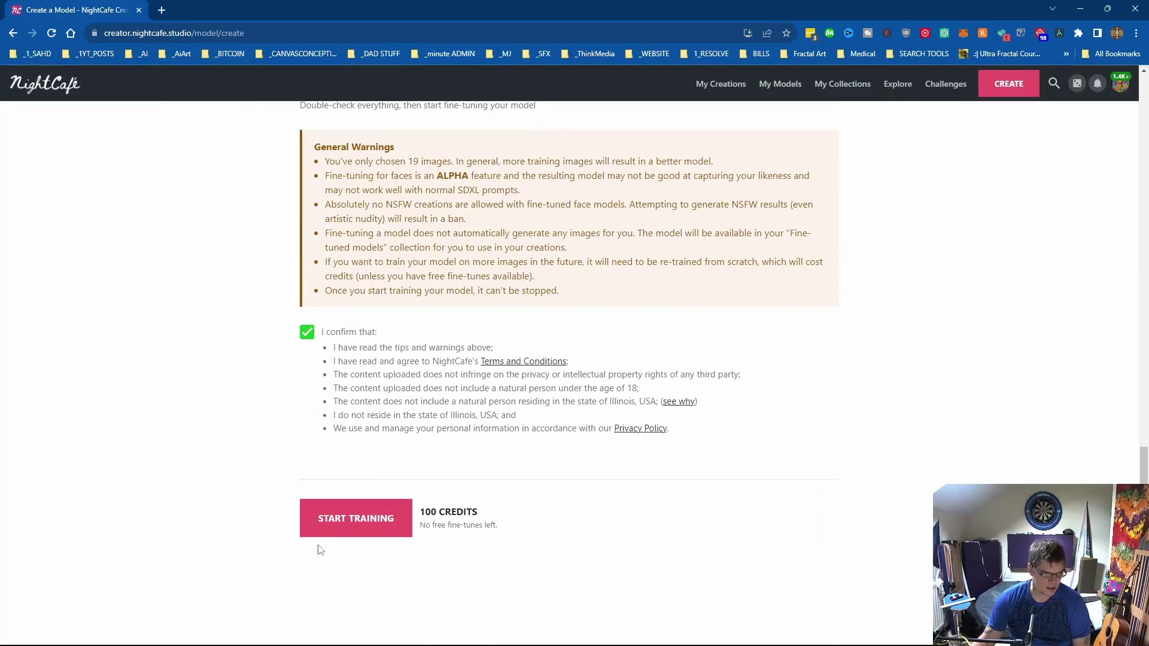
Start training 'my face 1' for 100 credits and wait until it shows Ready
click(345, 529)
mouse_move(832, 645)
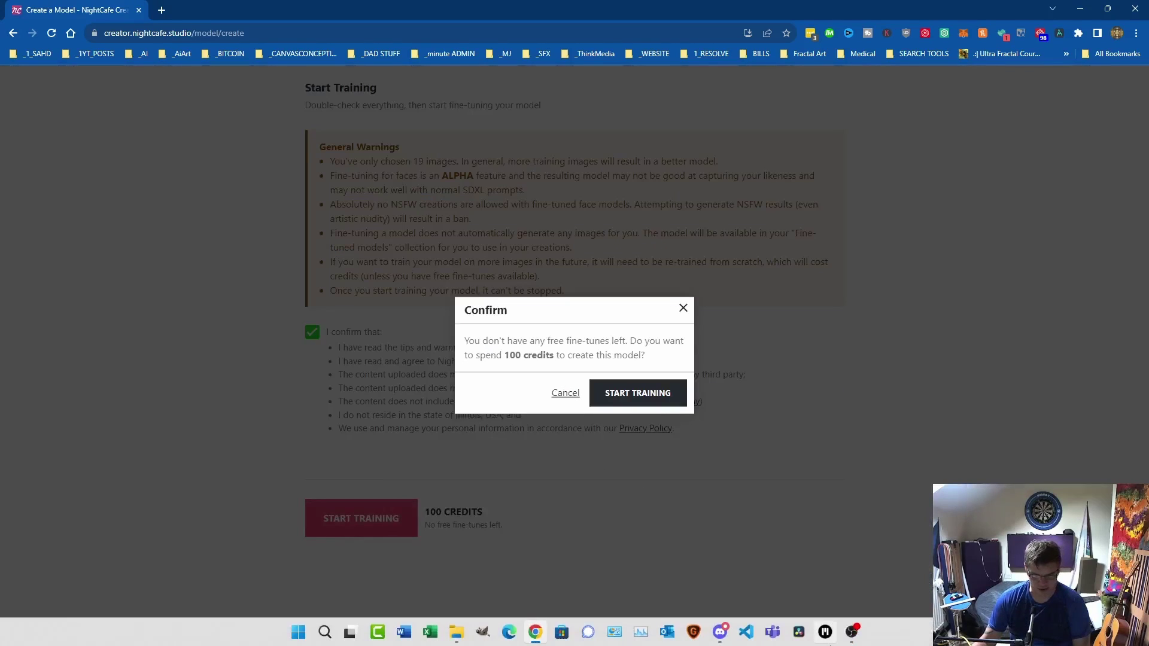
click(637, 392)
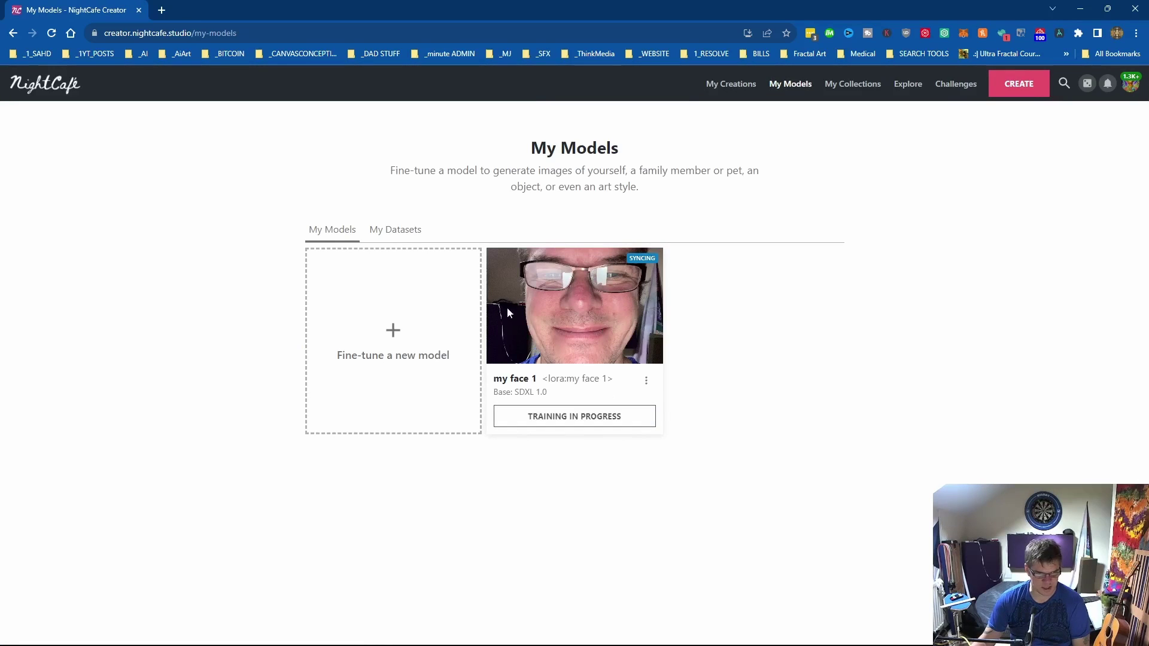
mouse_move(615, 643)
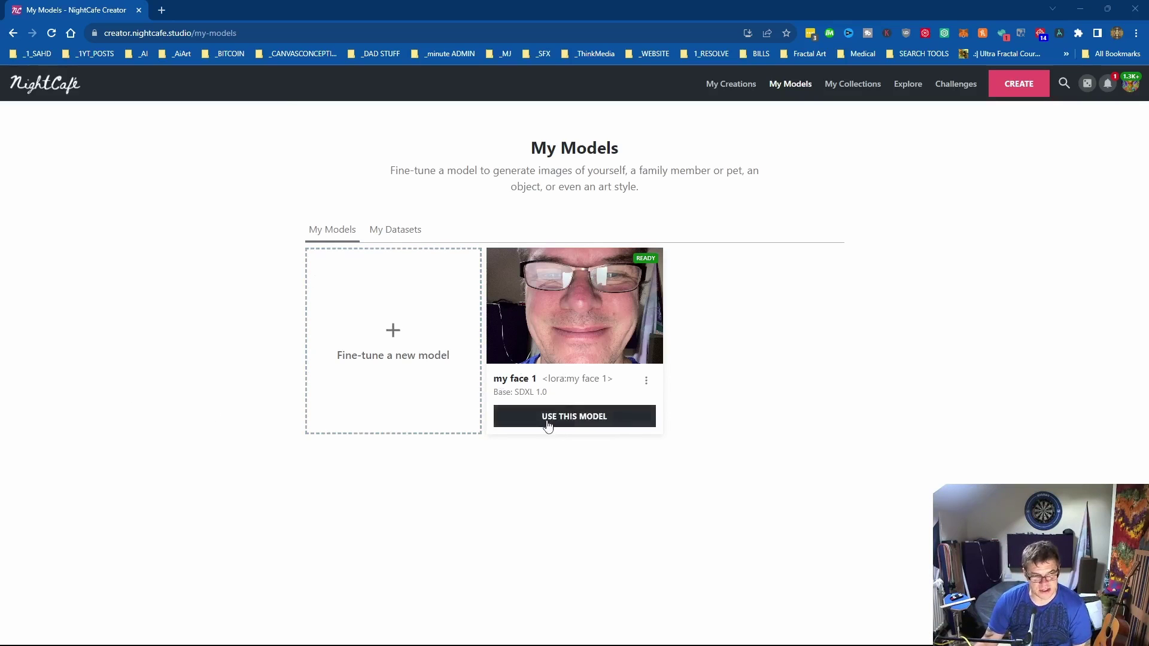
Start a creation with the my face 1 model using the Watercolor face preset
click(599, 422)
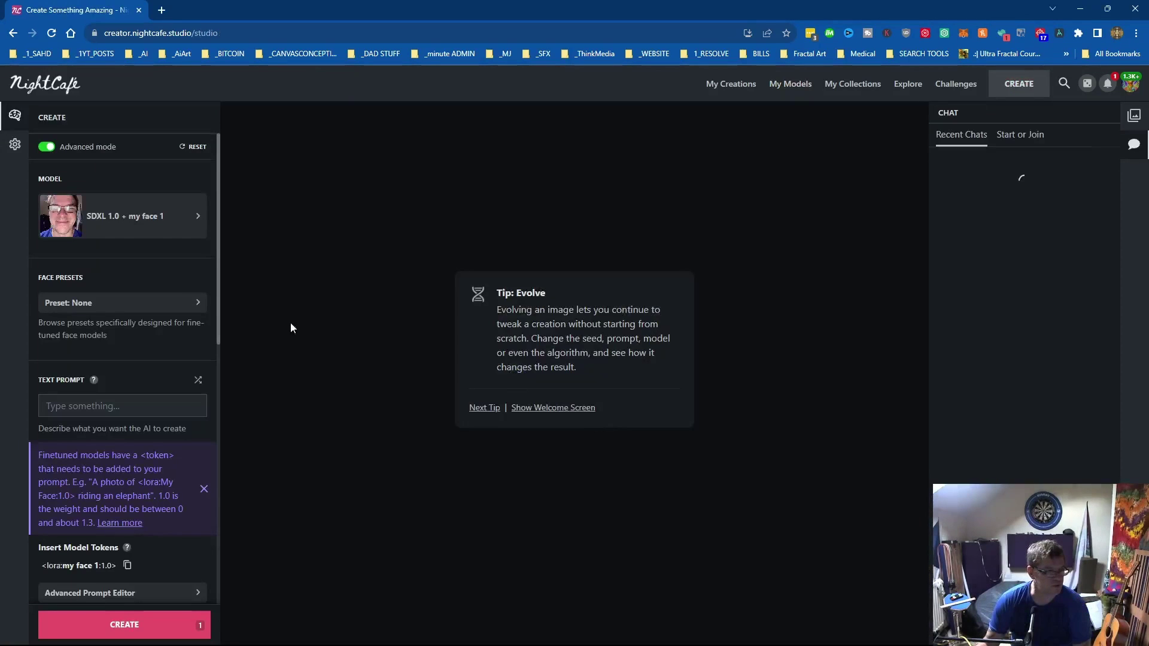
click(169, 305)
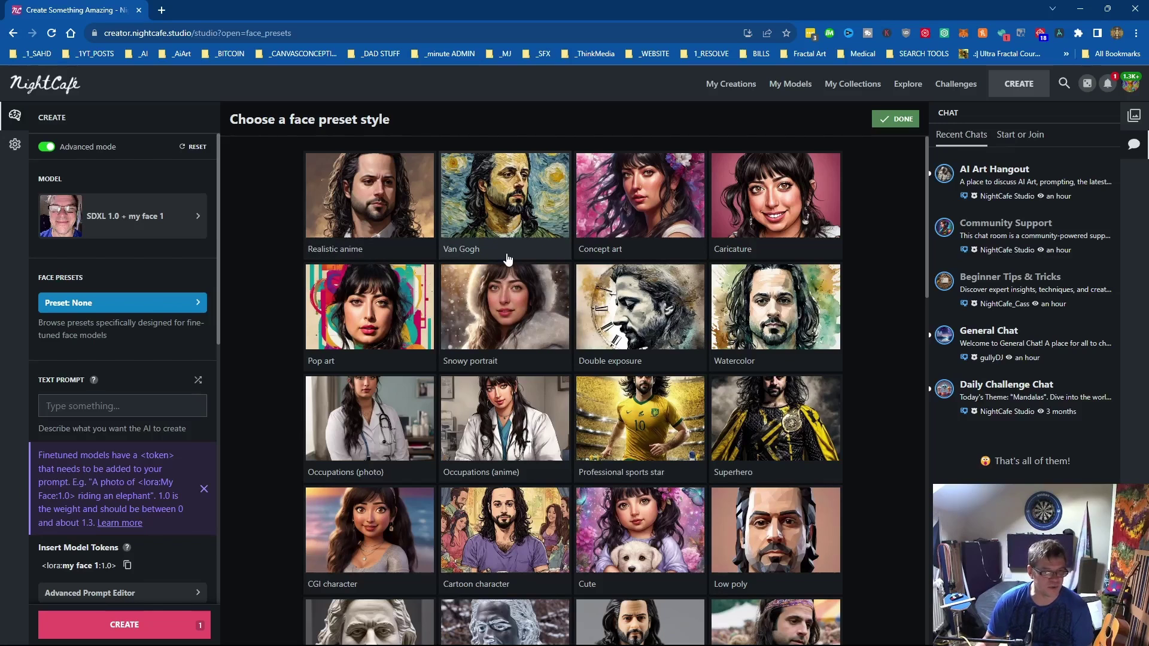
click(769, 313)
Set Number of Images to 16 and turn the preset into an editable prompt
scroll(769, 312, down, 15)
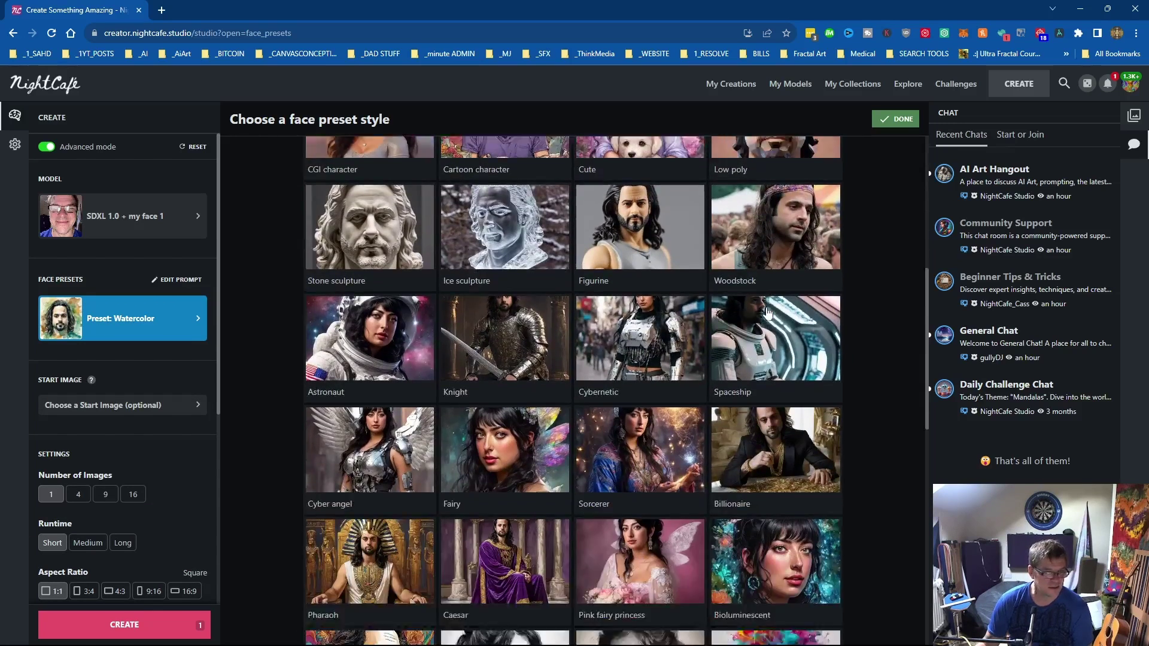
scroll(768, 312, down, 2)
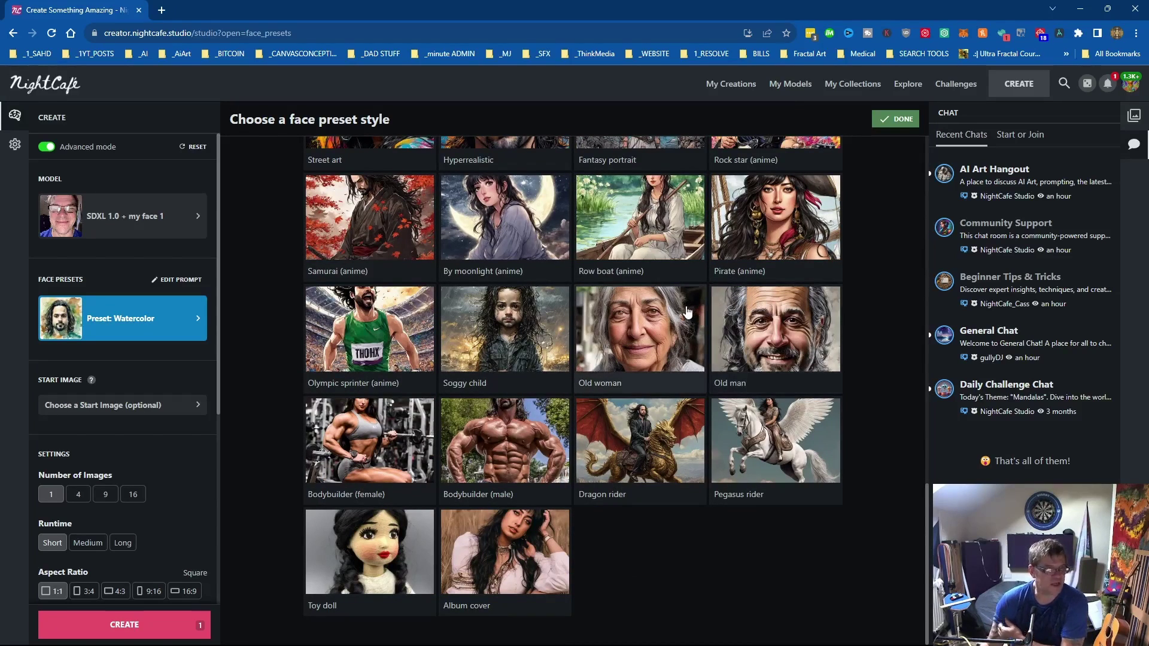
scroll(687, 312, up, 10)
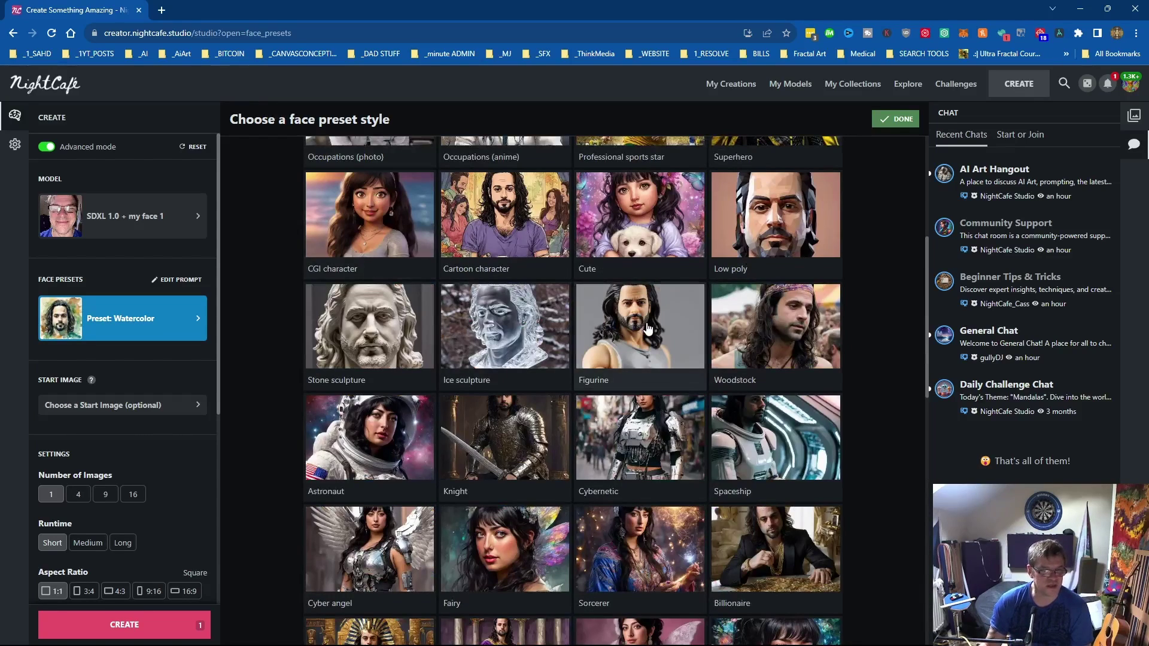
scroll(479, 305, up, 5)
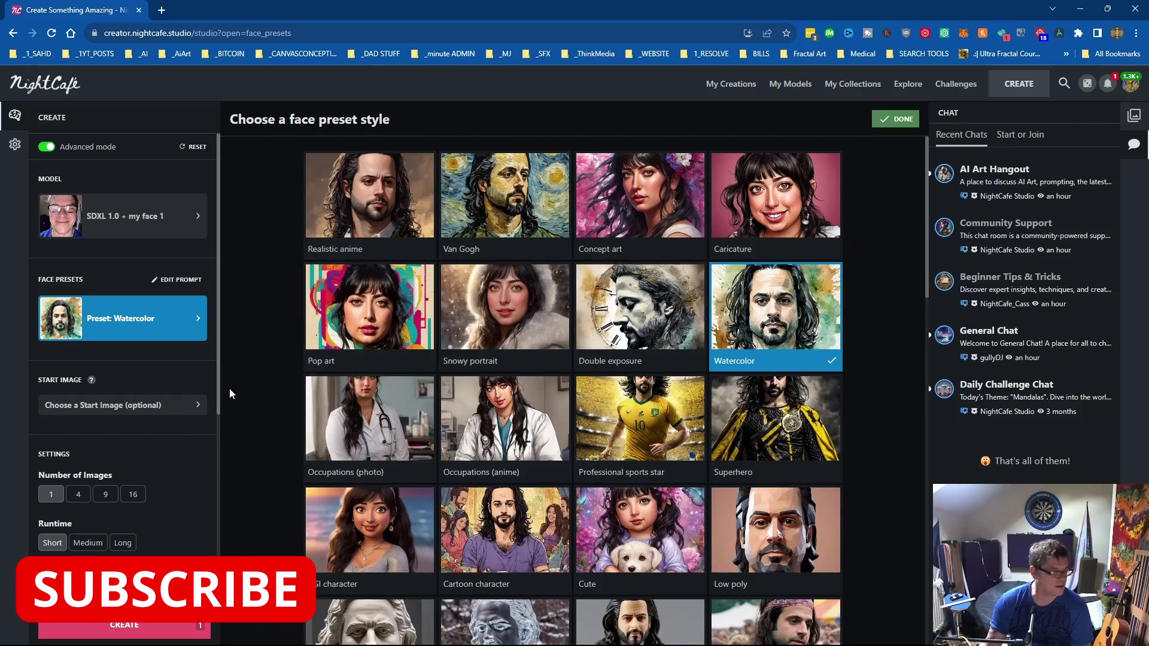
click(133, 497)
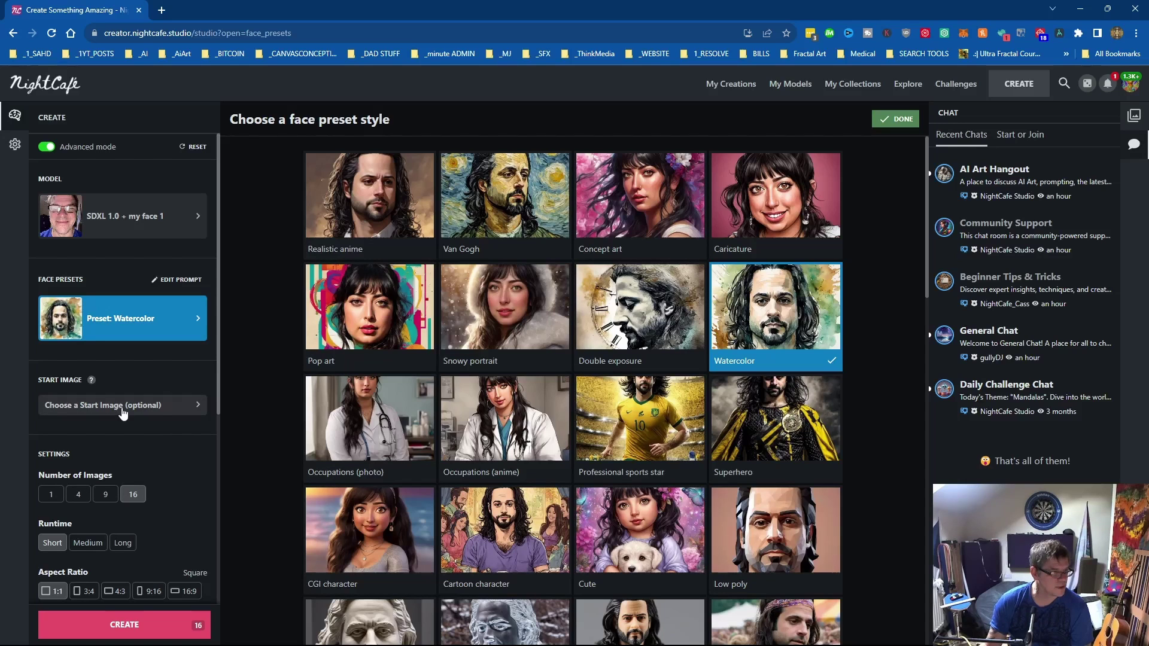
click(171, 281)
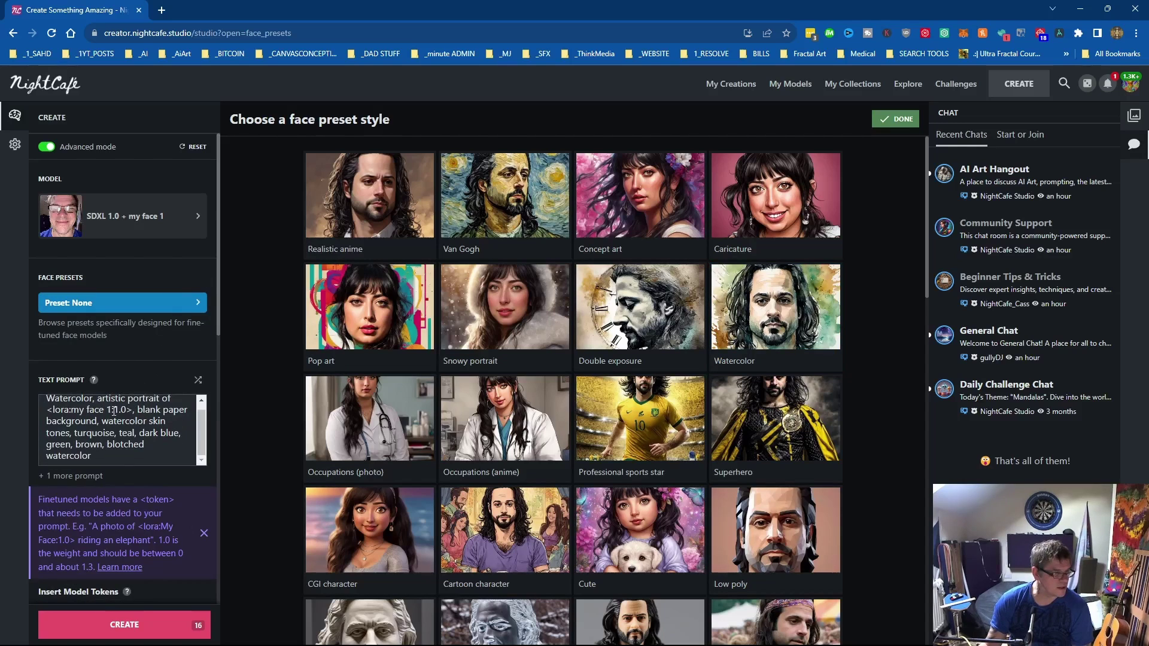
scroll(160, 468, down, 3)
click(159, 467)
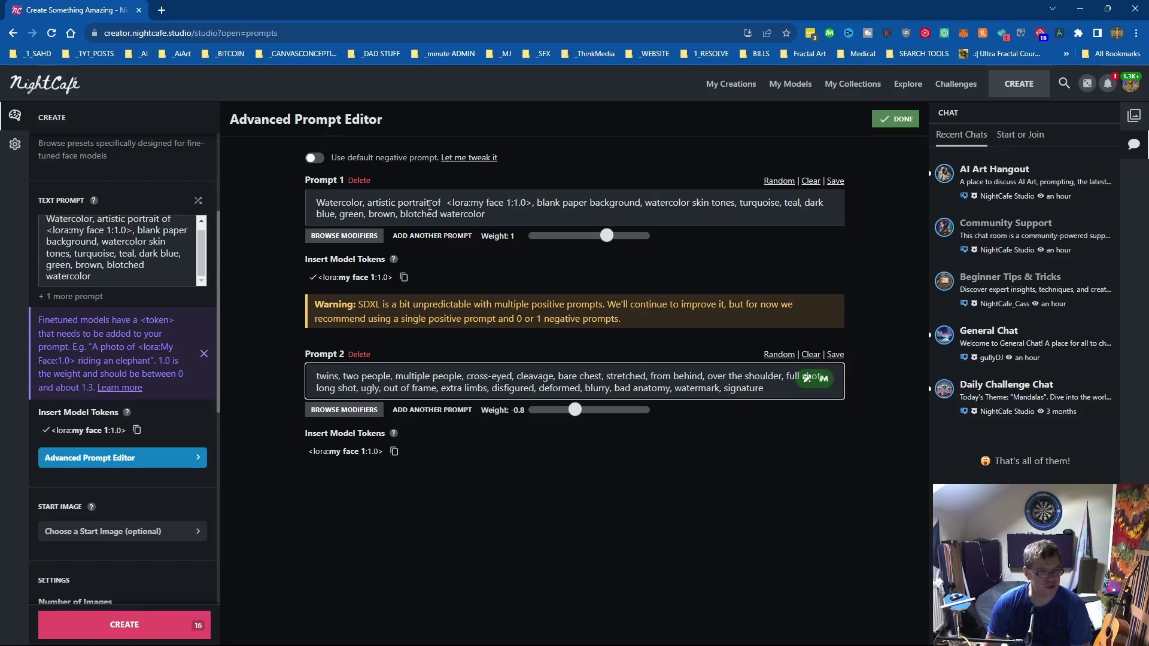
drag(448, 203, 531, 205)
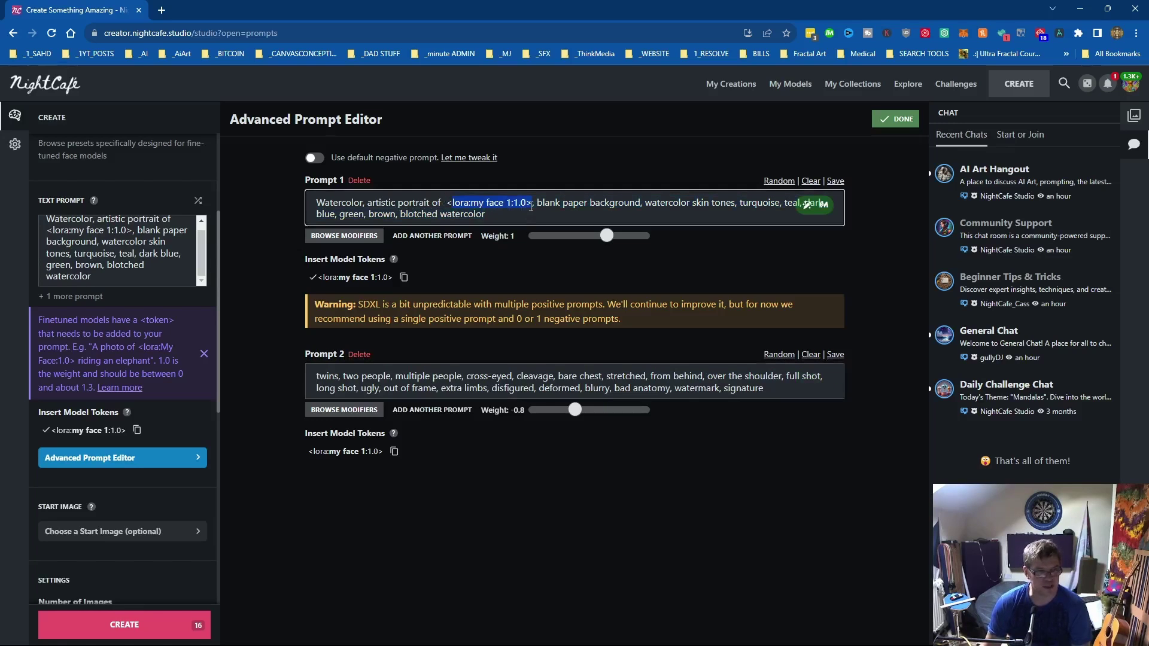
click(522, 205)
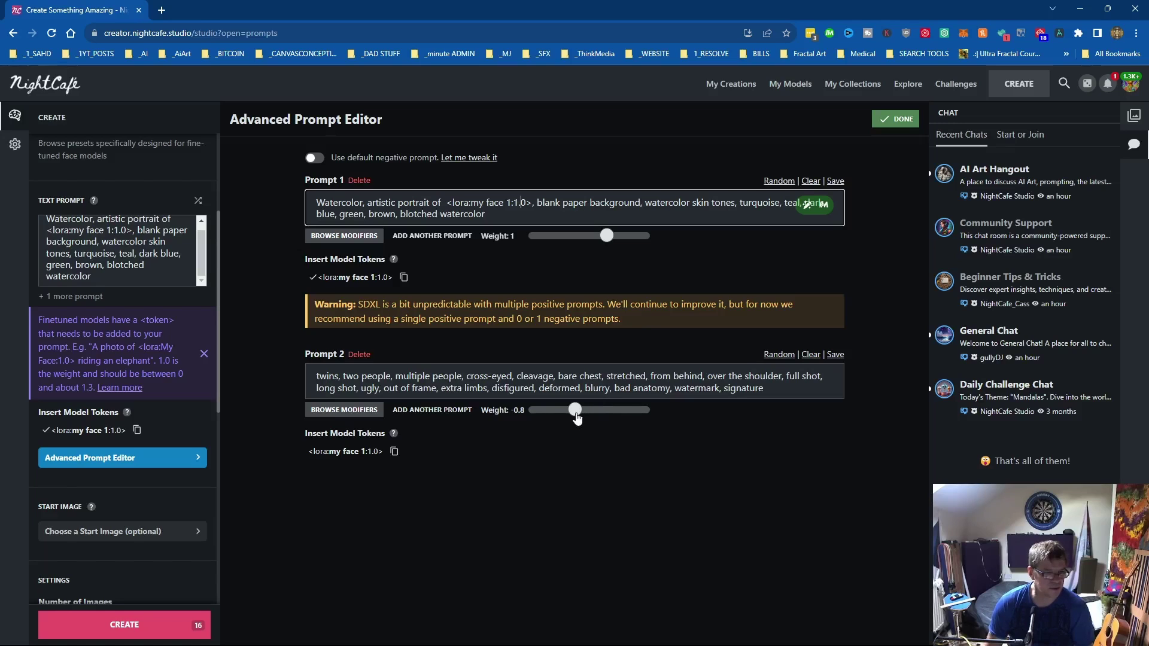
mouse_move(575, 414)
mouse_down()
mouse_move(527, 419)
mouse_move(575, 419)
mouse_up()
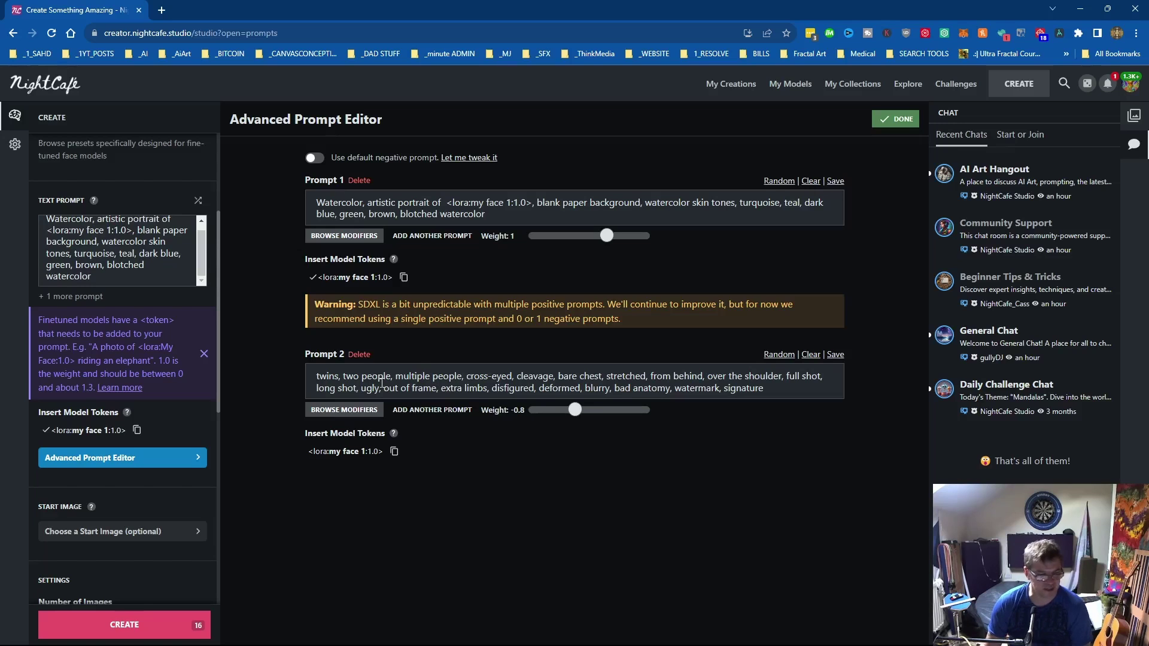
click(135, 633)
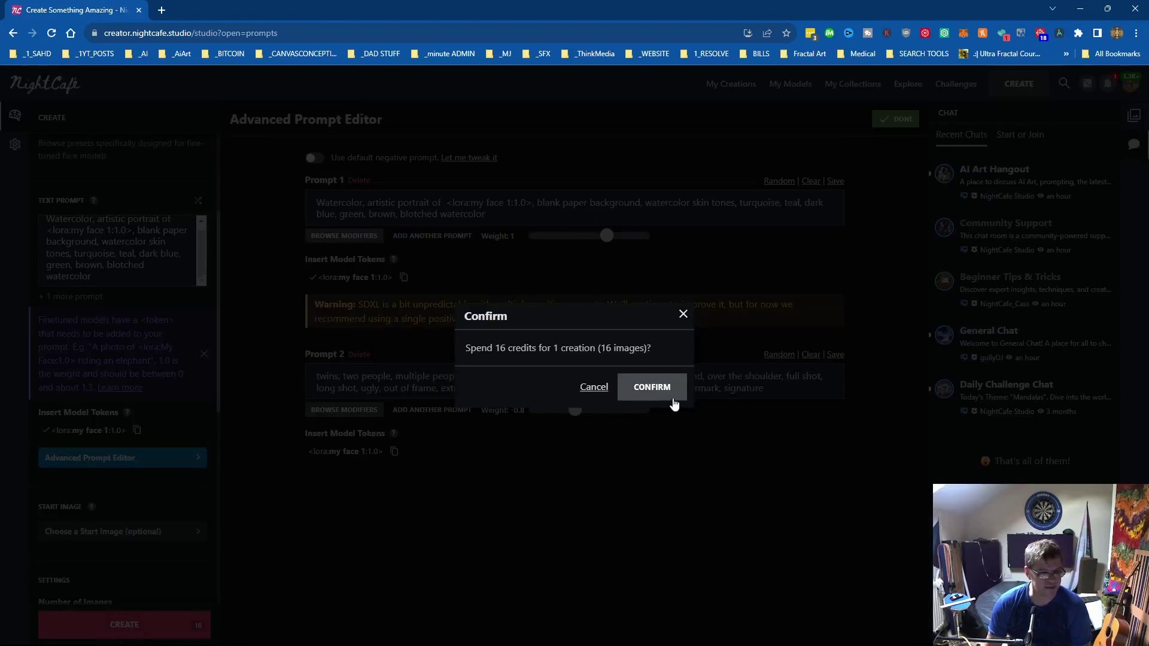
click(668, 396)
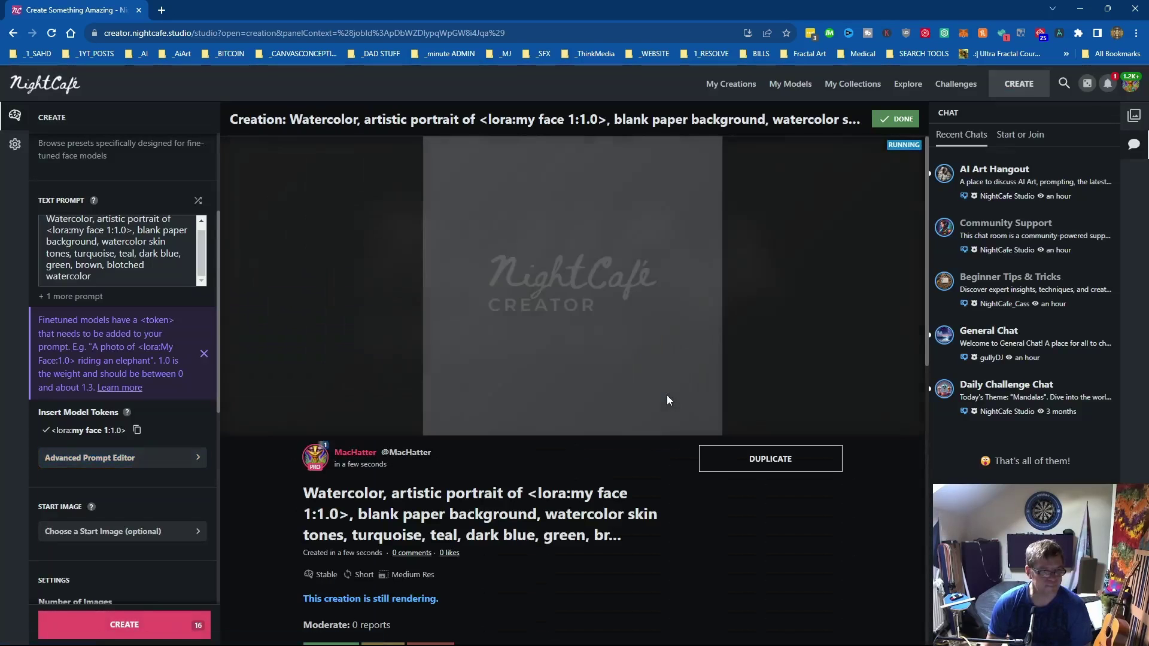
click(731, 84)
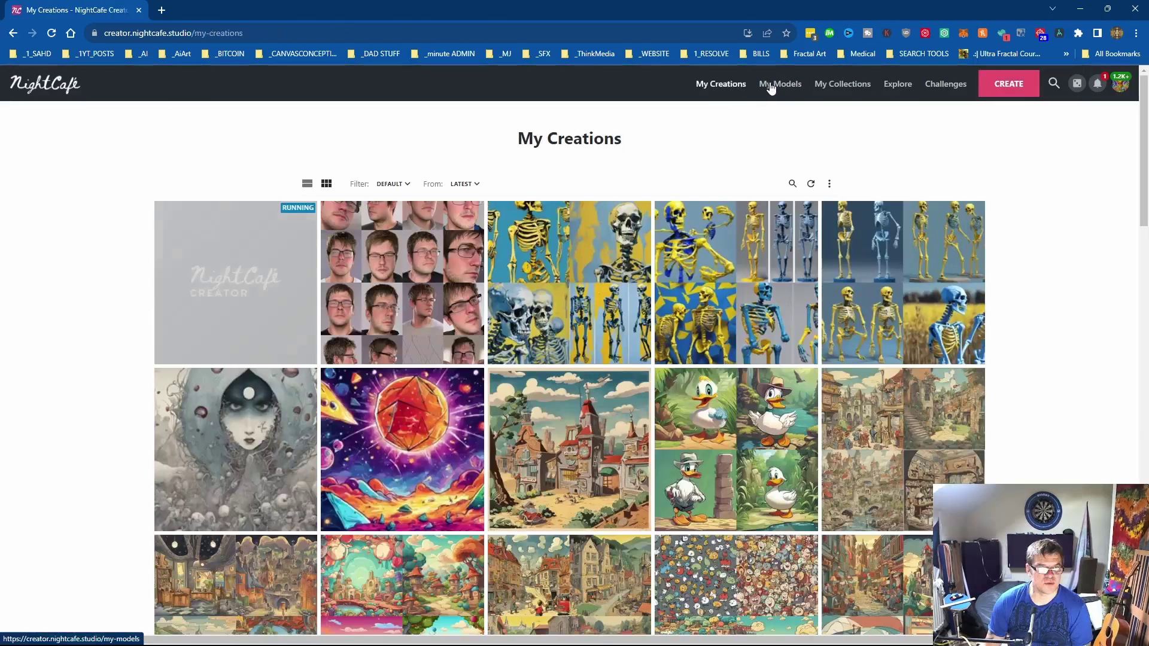
click(777, 84)
click(553, 417)
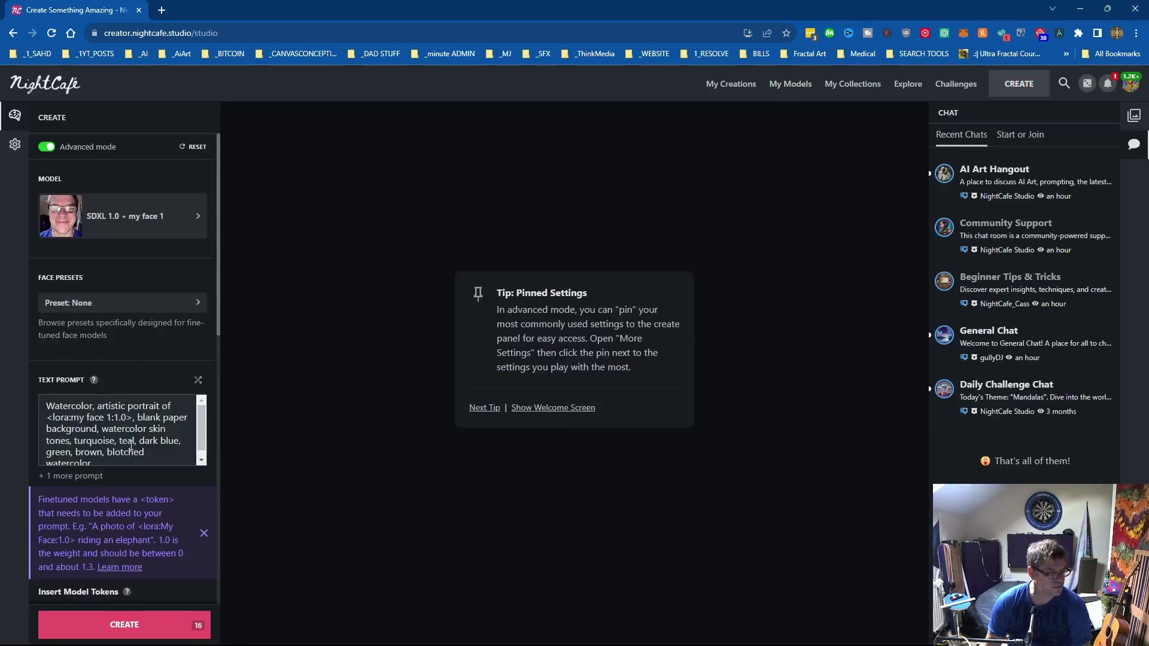
scroll(131, 449, down, 6)
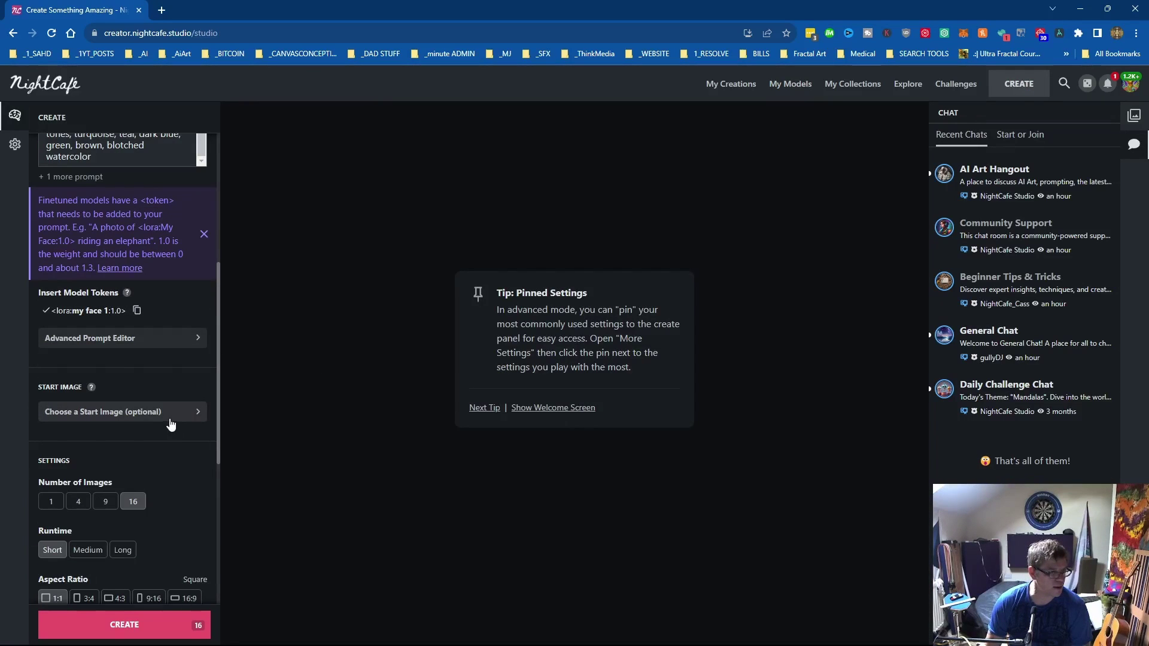
Delete the negative Prompt 2 and replace the watercolor opening with 'sci fi portrait of'
click(128, 351)
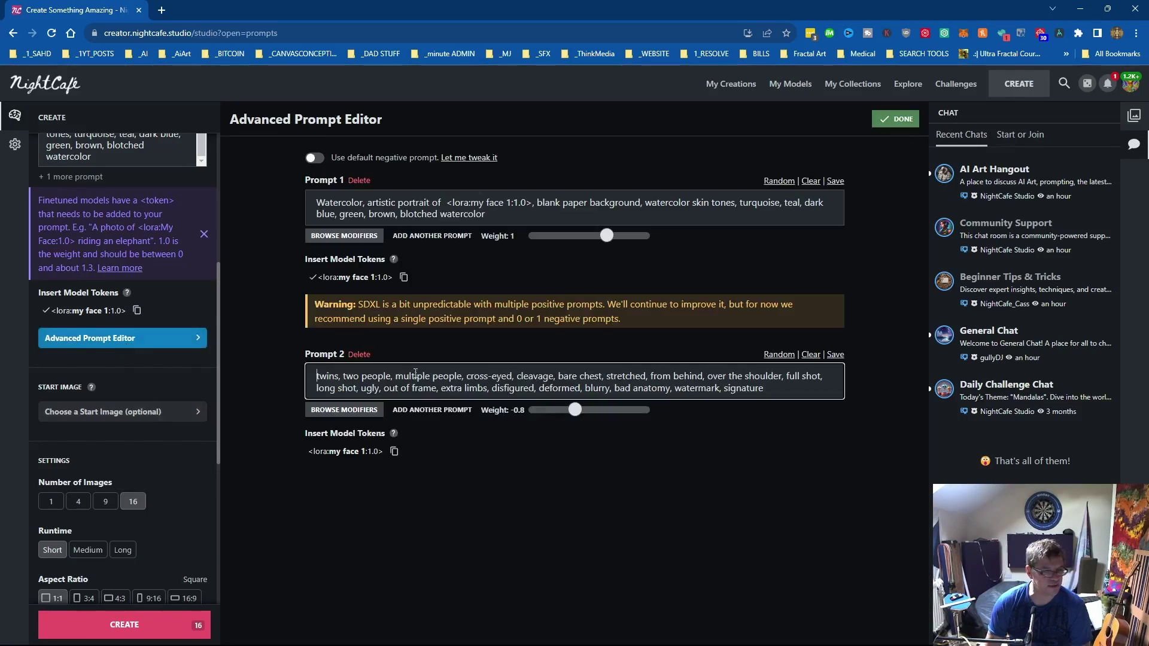
click(365, 355)
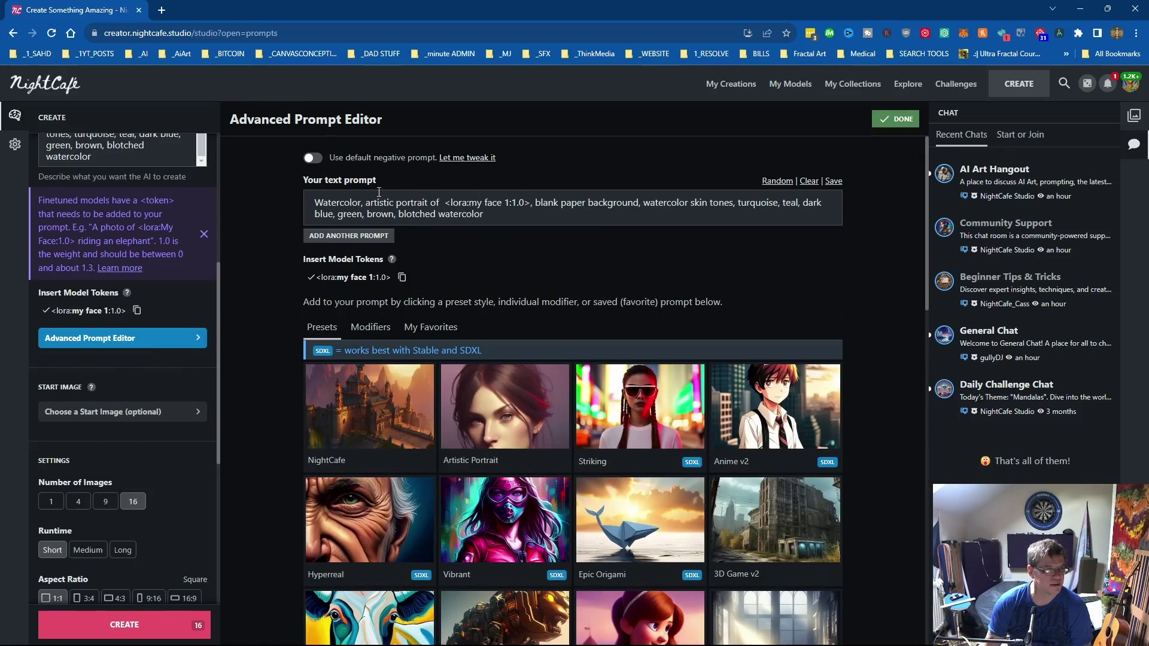
drag(443, 205, 291, 205)
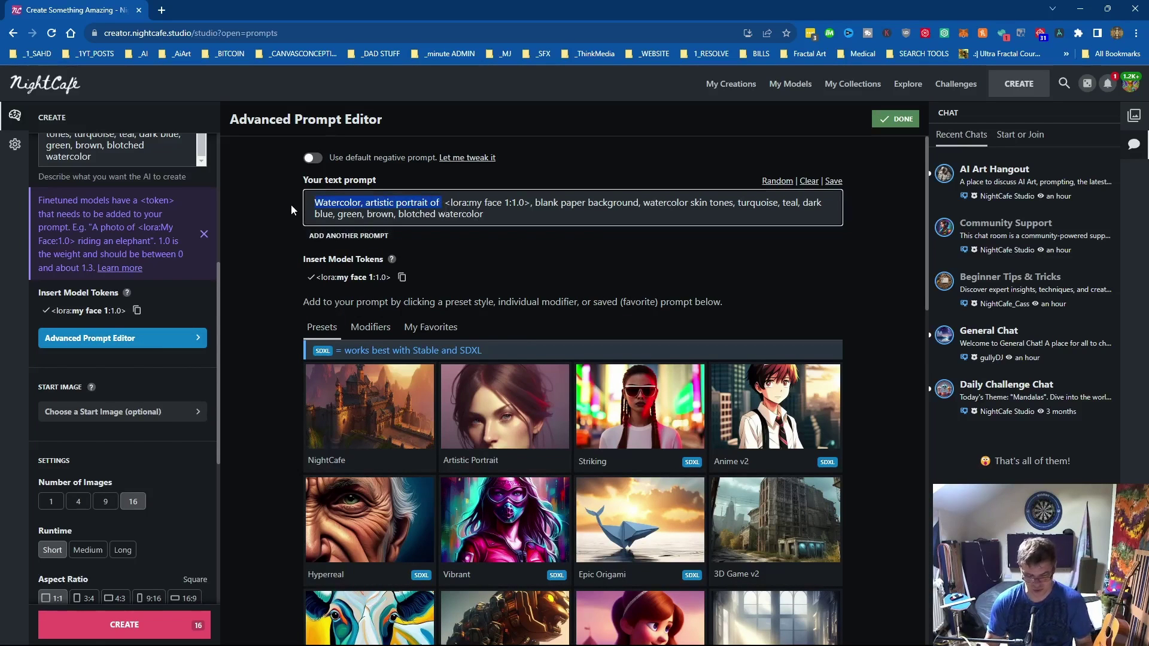
text(sci fi )
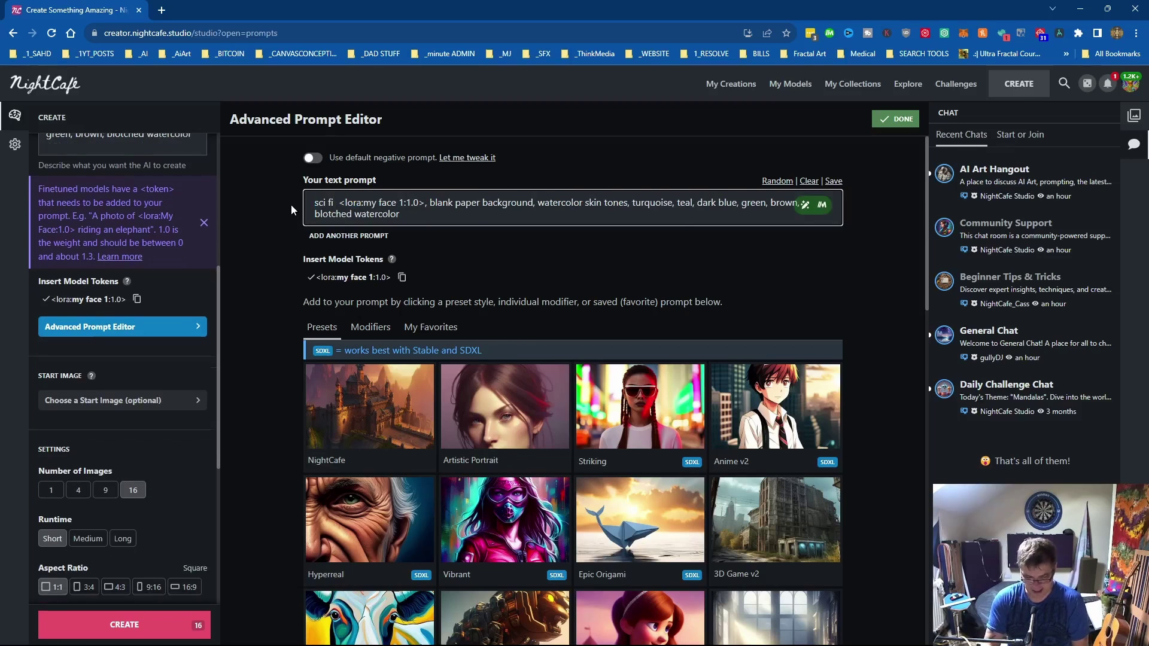
text(portrait of)
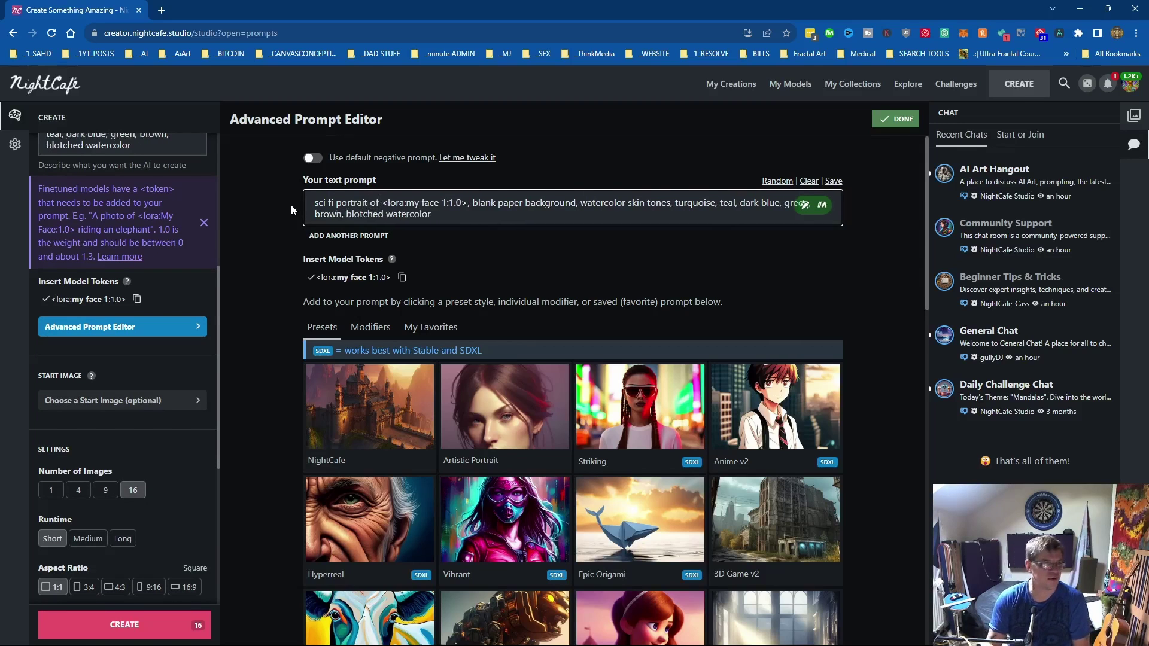
Replace the watercolor style terms with 'scifi, spacescape, 3d uhd, cartoon scifi portrait'
drag(473, 203, 483, 217)
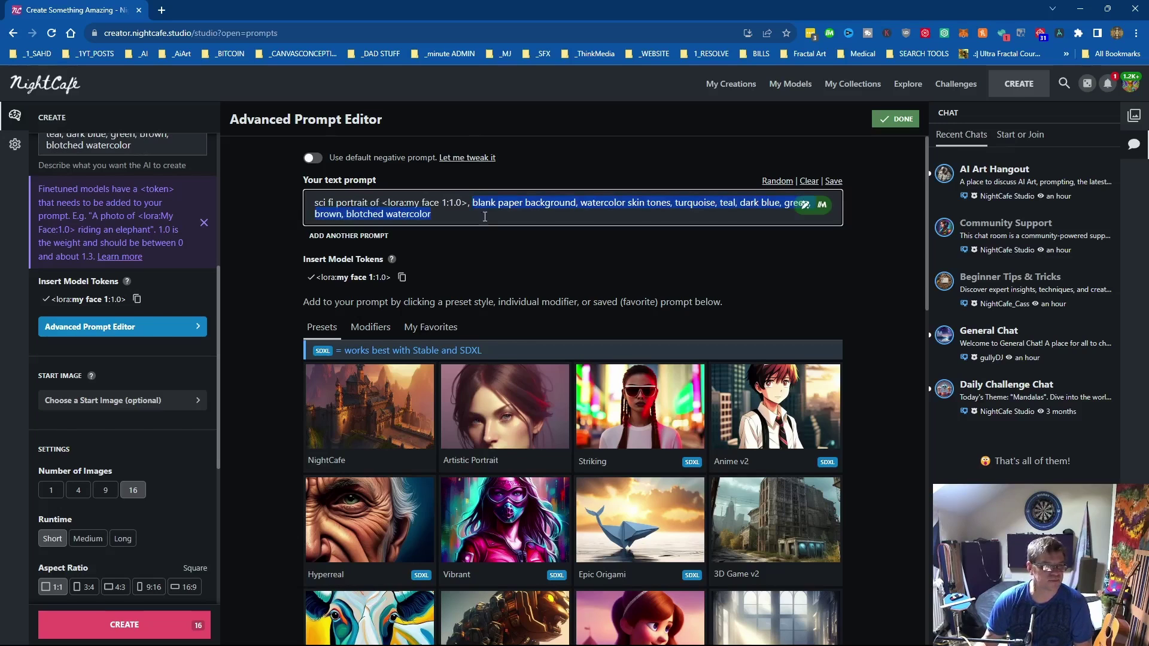
key(BackSpace)
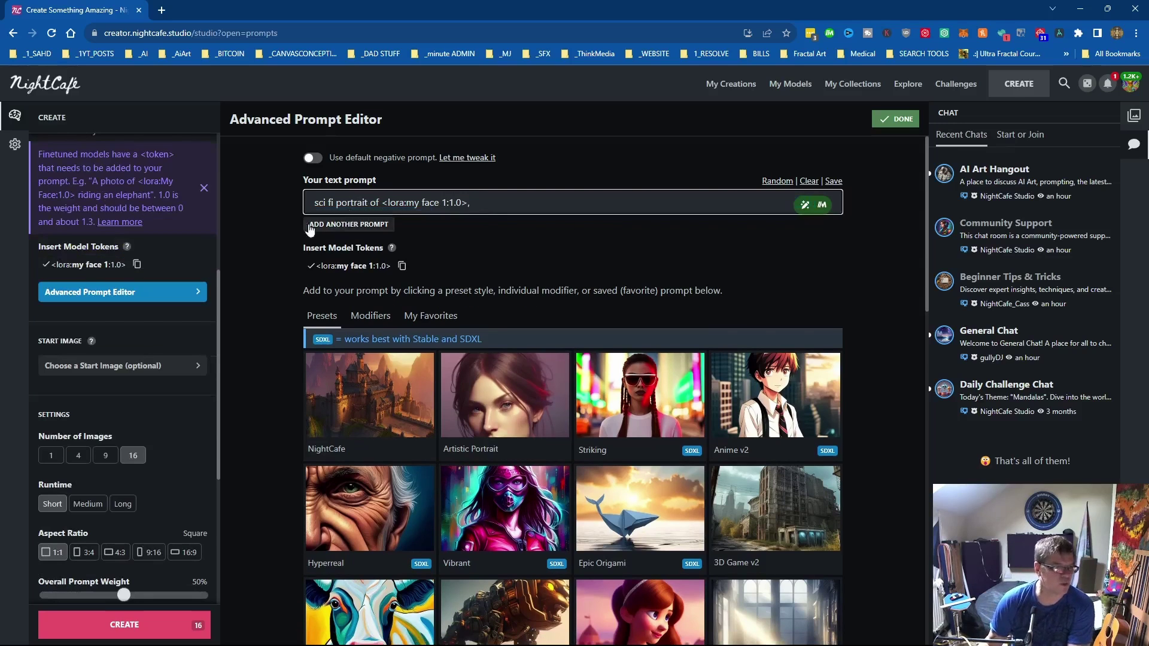
click(489, 204)
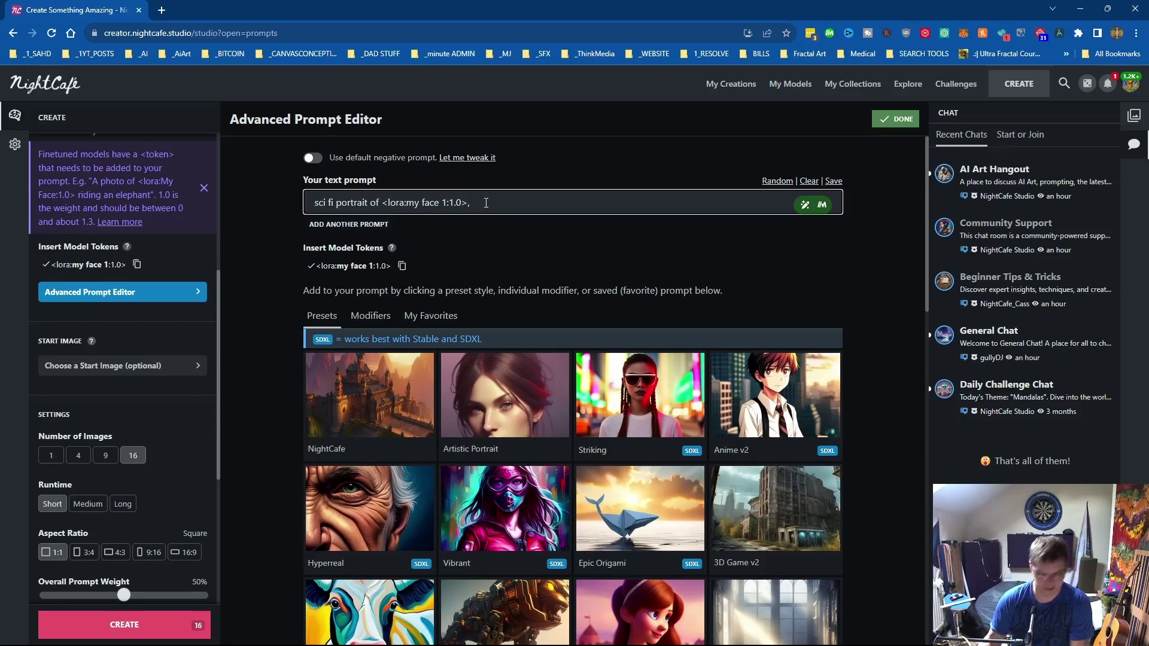
text(scifi)
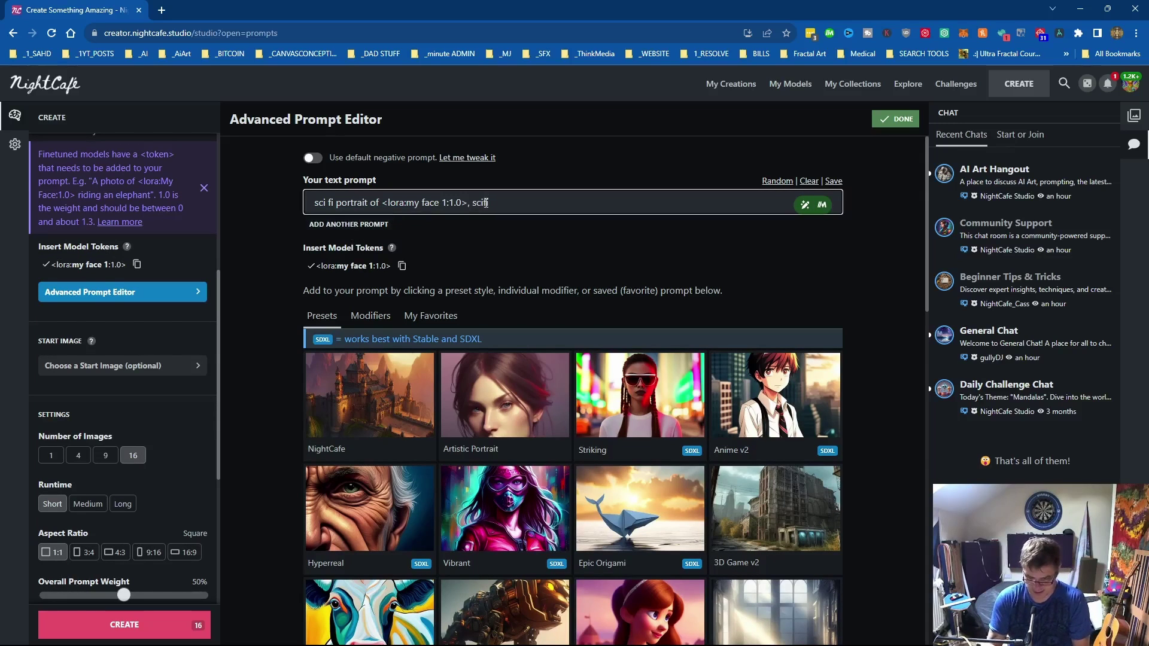
text(, spacescape)
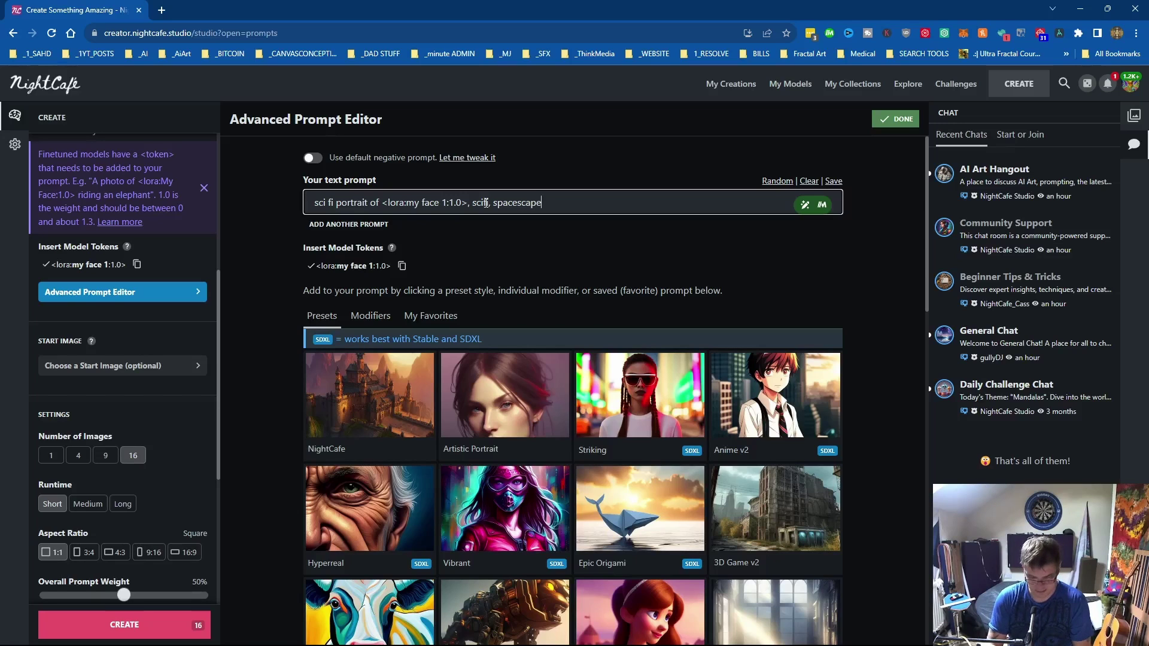
text(, 3d )
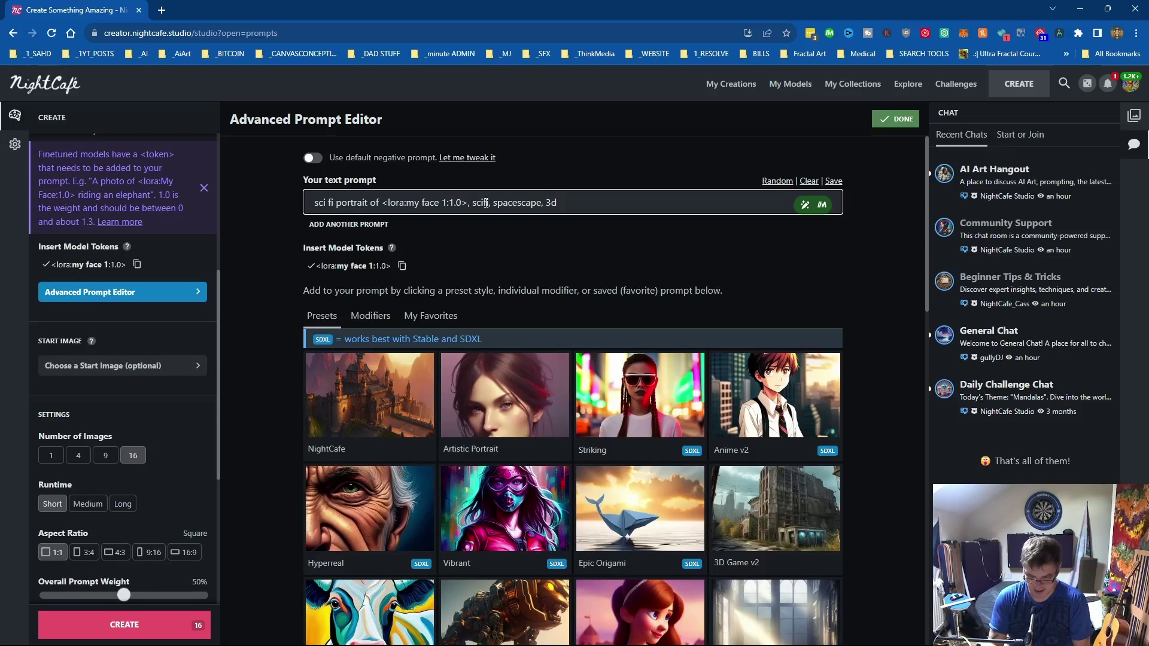
text( uhd)
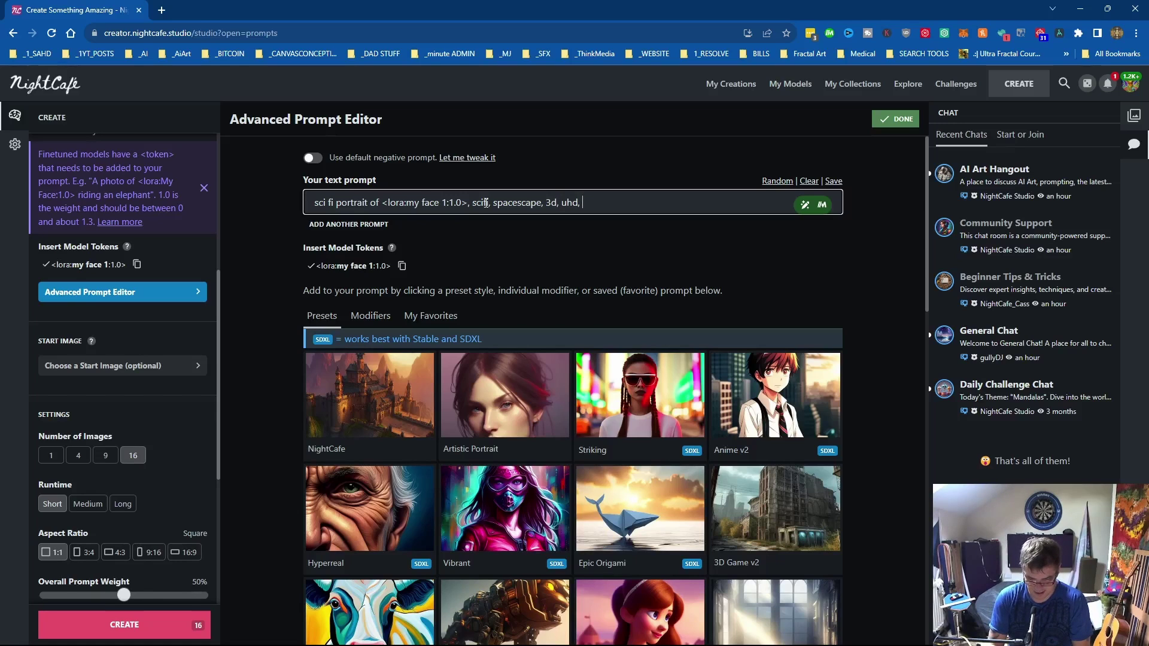
text(,)
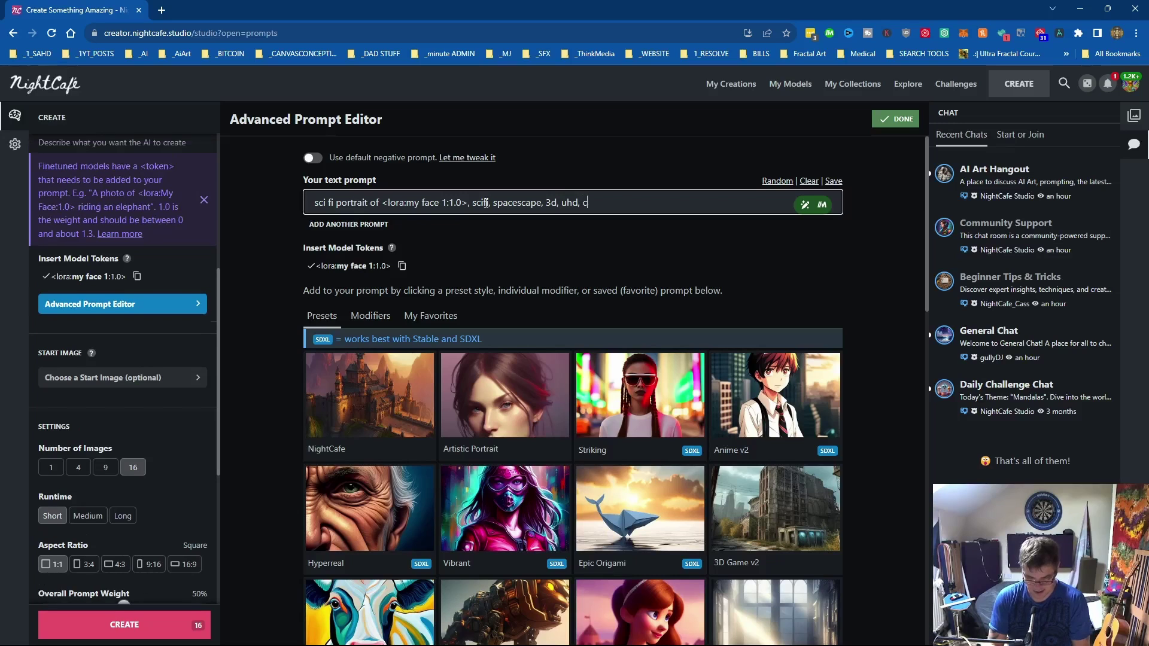
text( cartoon scifi portrait)
click(477, 228)
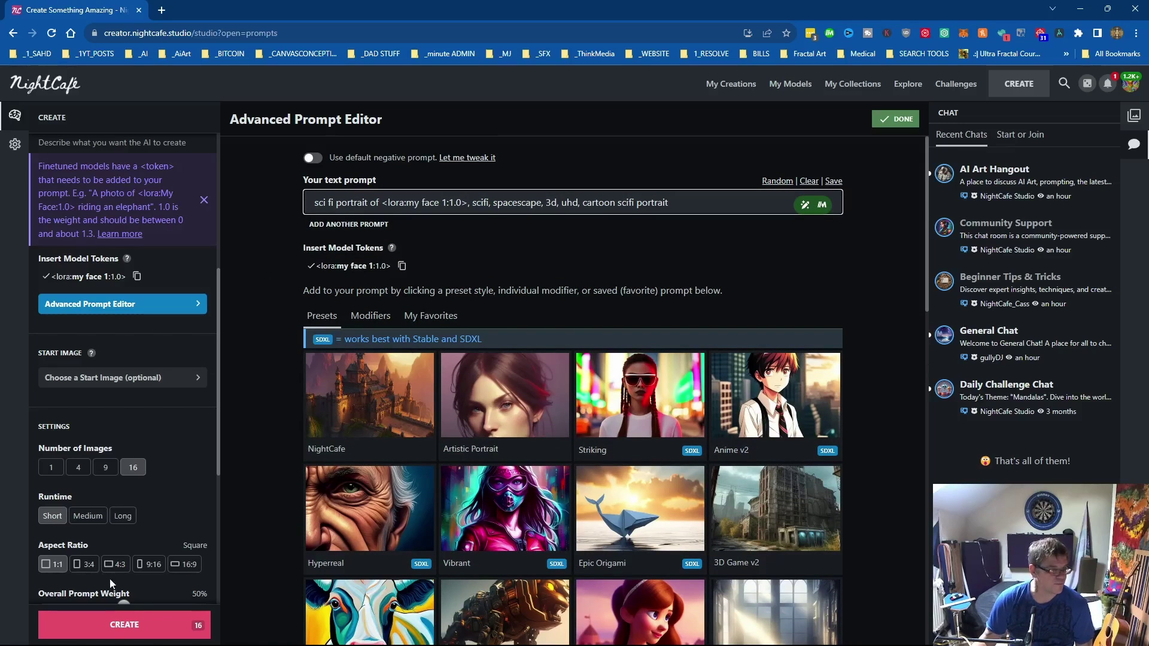
Create the 16 sci-fi portraits for 16 credits, then open the finished watercolor set
click(109, 623)
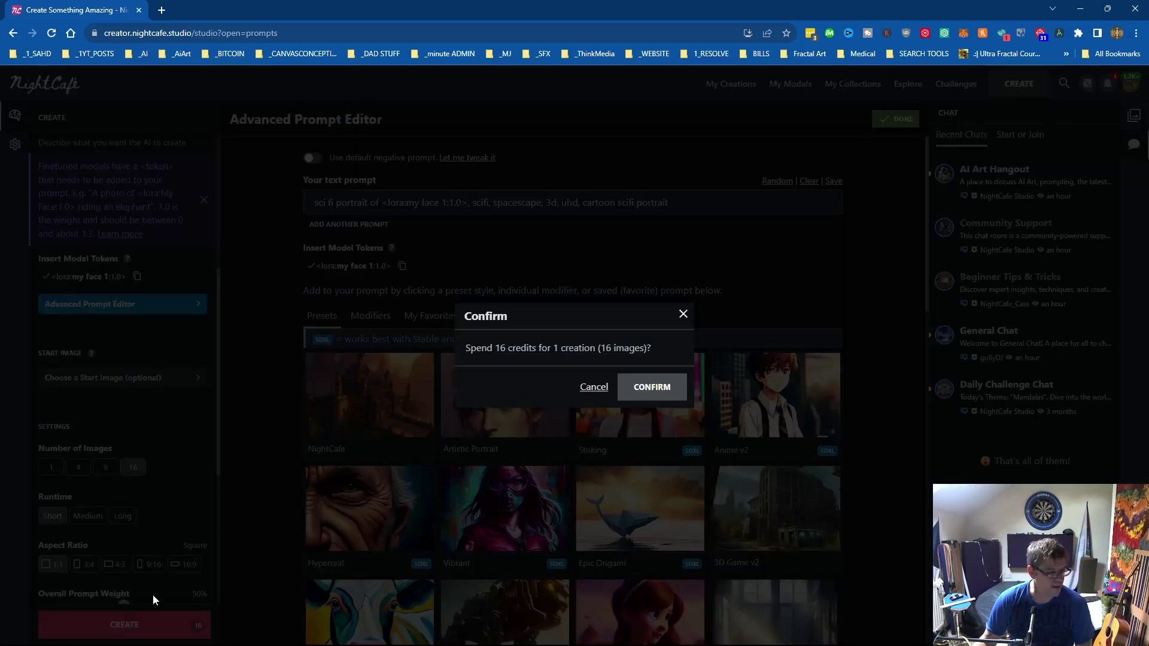
click(659, 397)
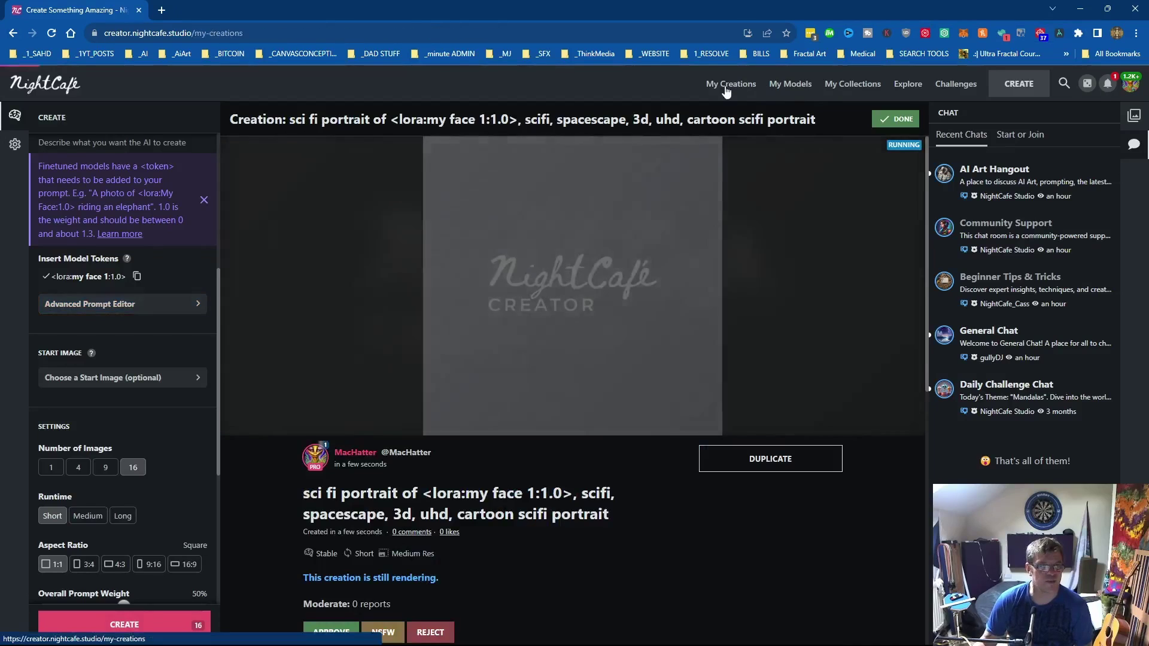
click(726, 85)
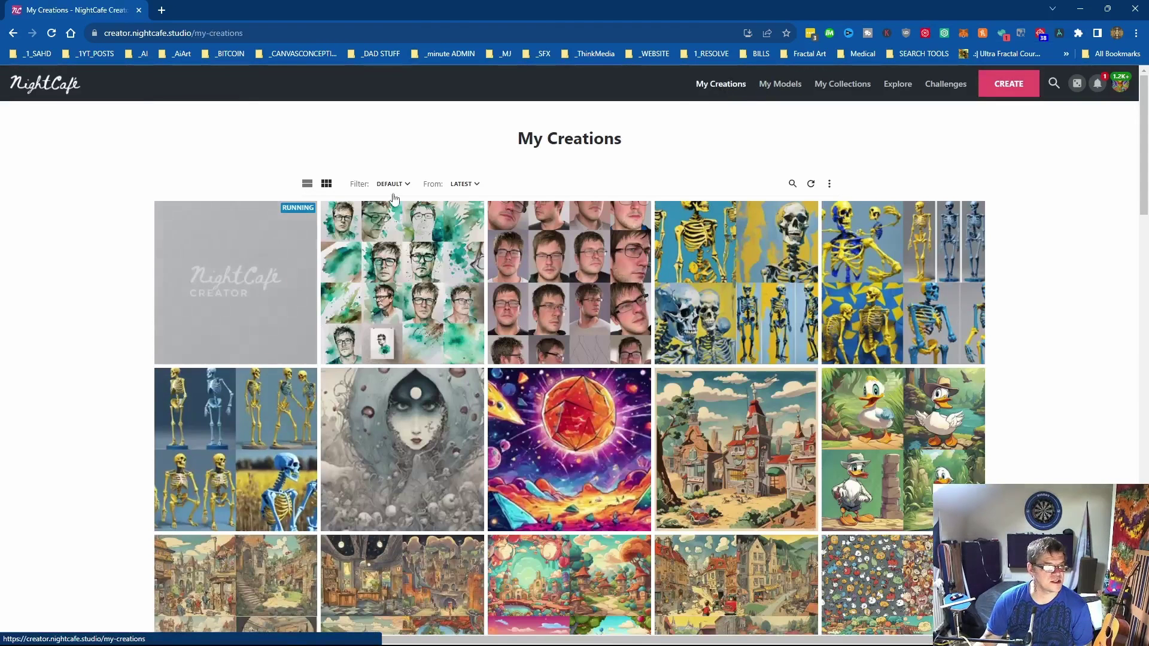
click(412, 216)
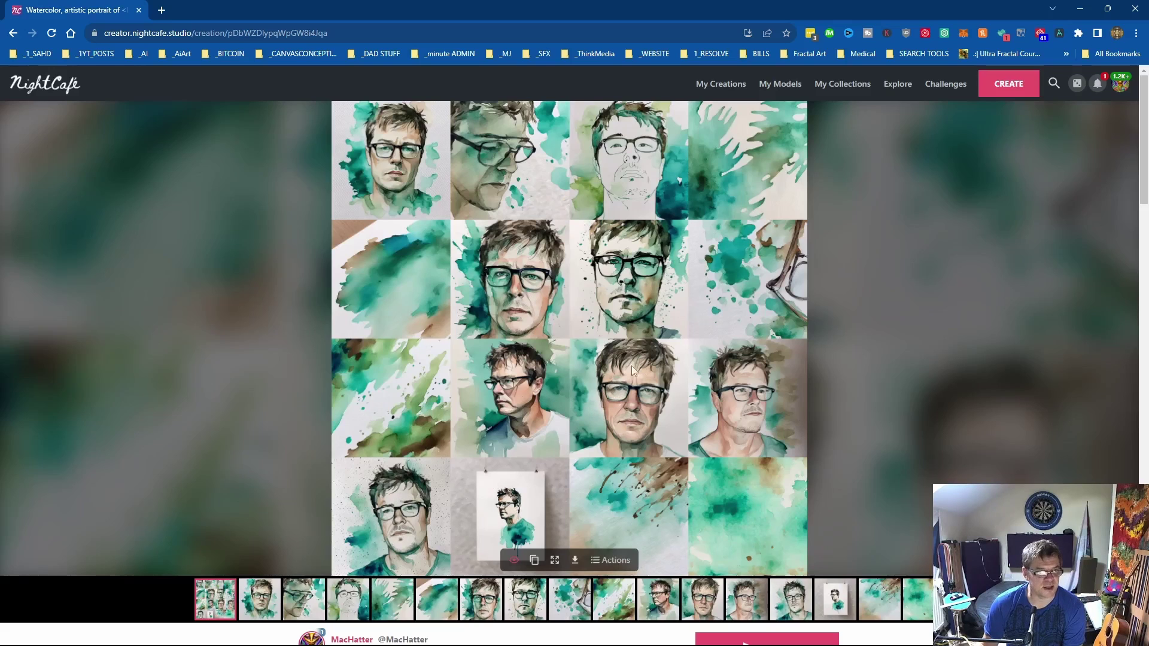
Return to My Creations and open the completed 16-image sci-fi portrait creation
click(723, 86)
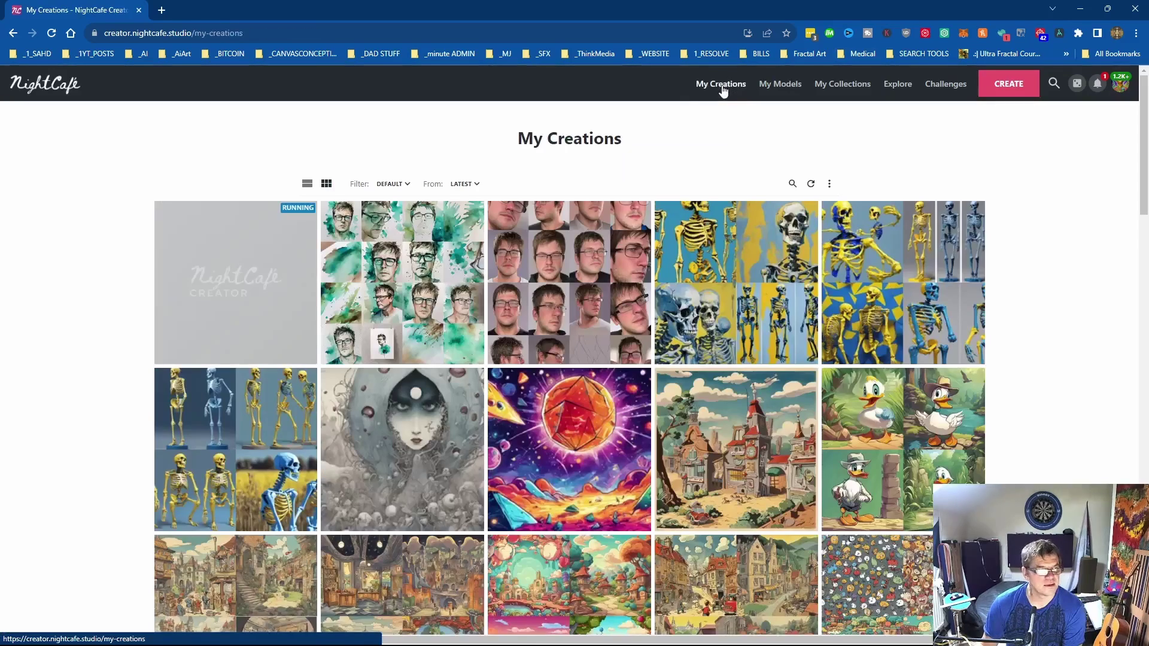
click(232, 257)
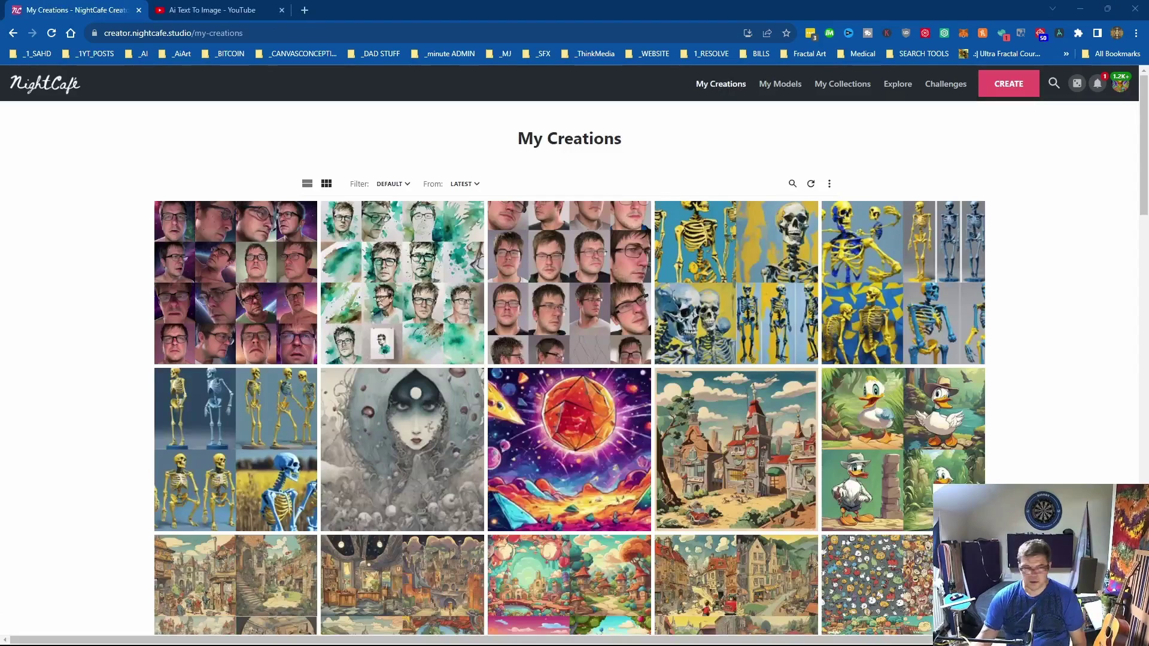
click(227, 216)
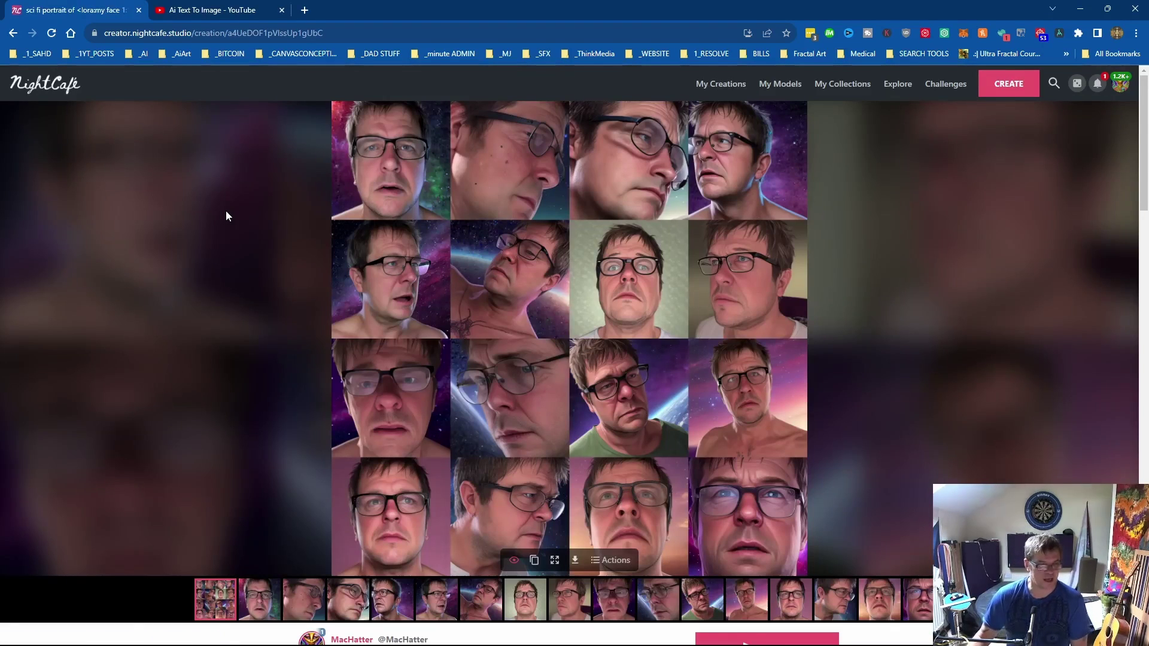